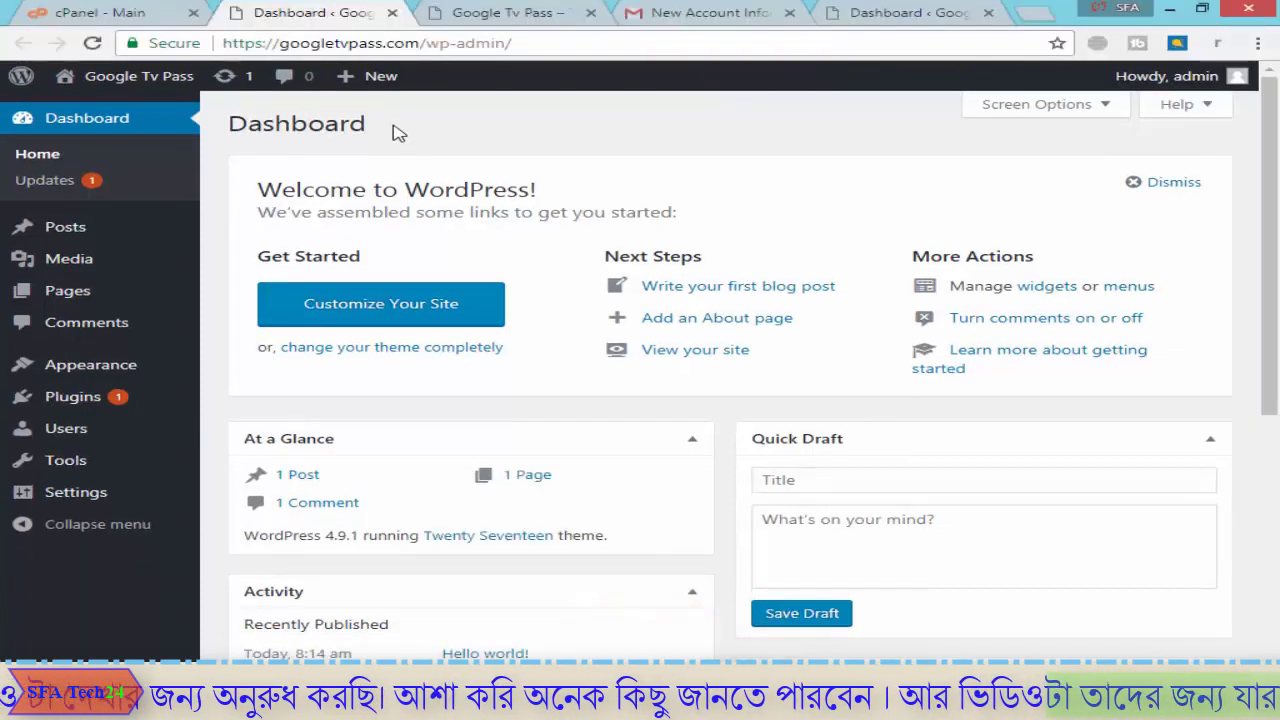
drag(397, 133, 210, 126)
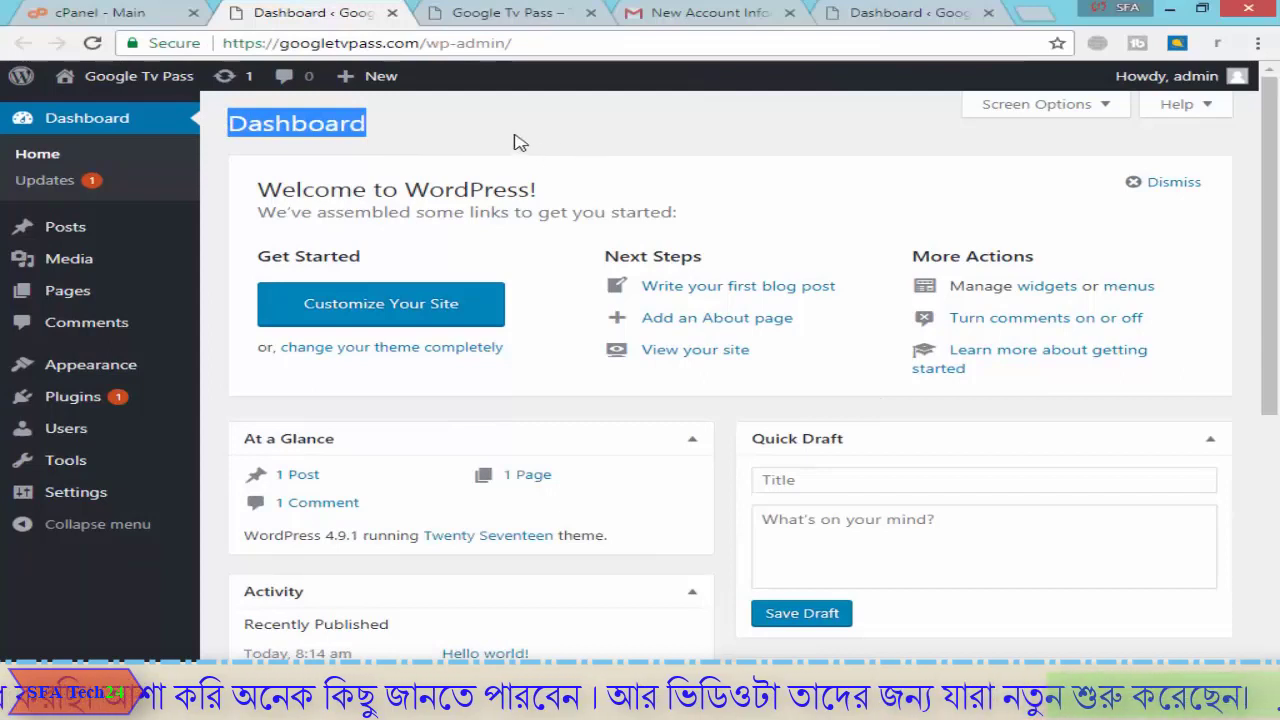
click(420, 130)
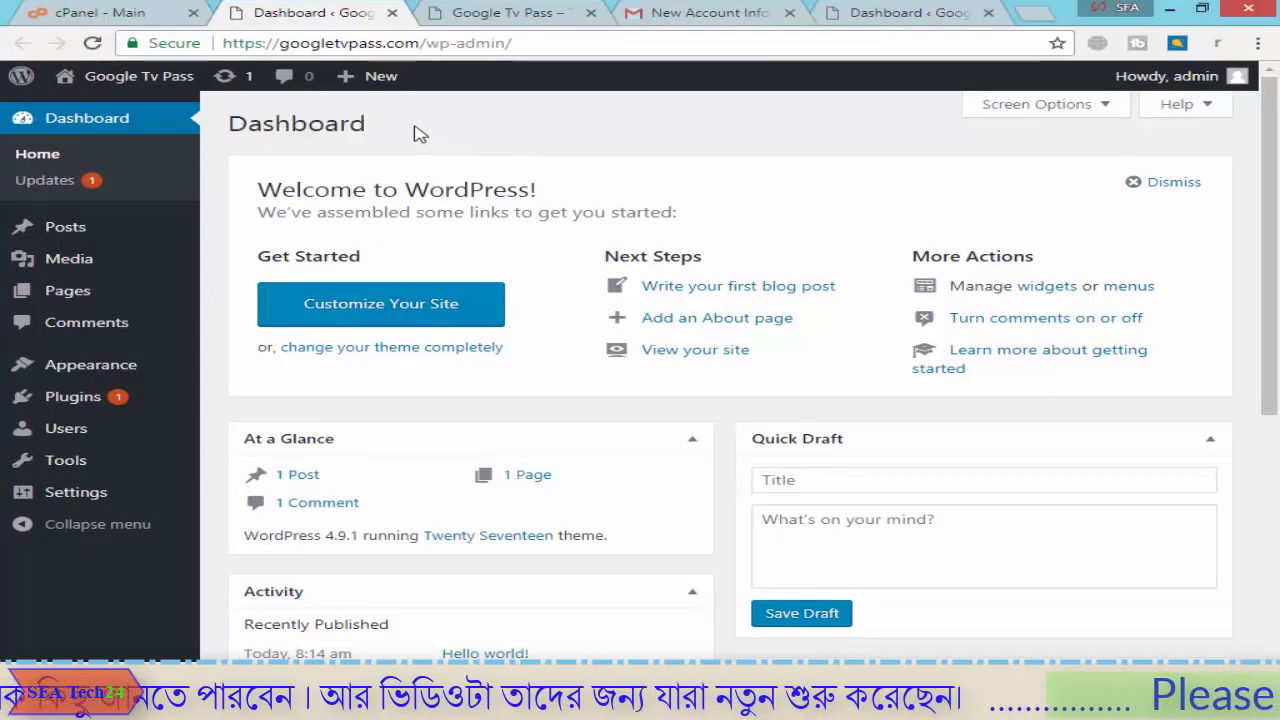
click(545, 45)
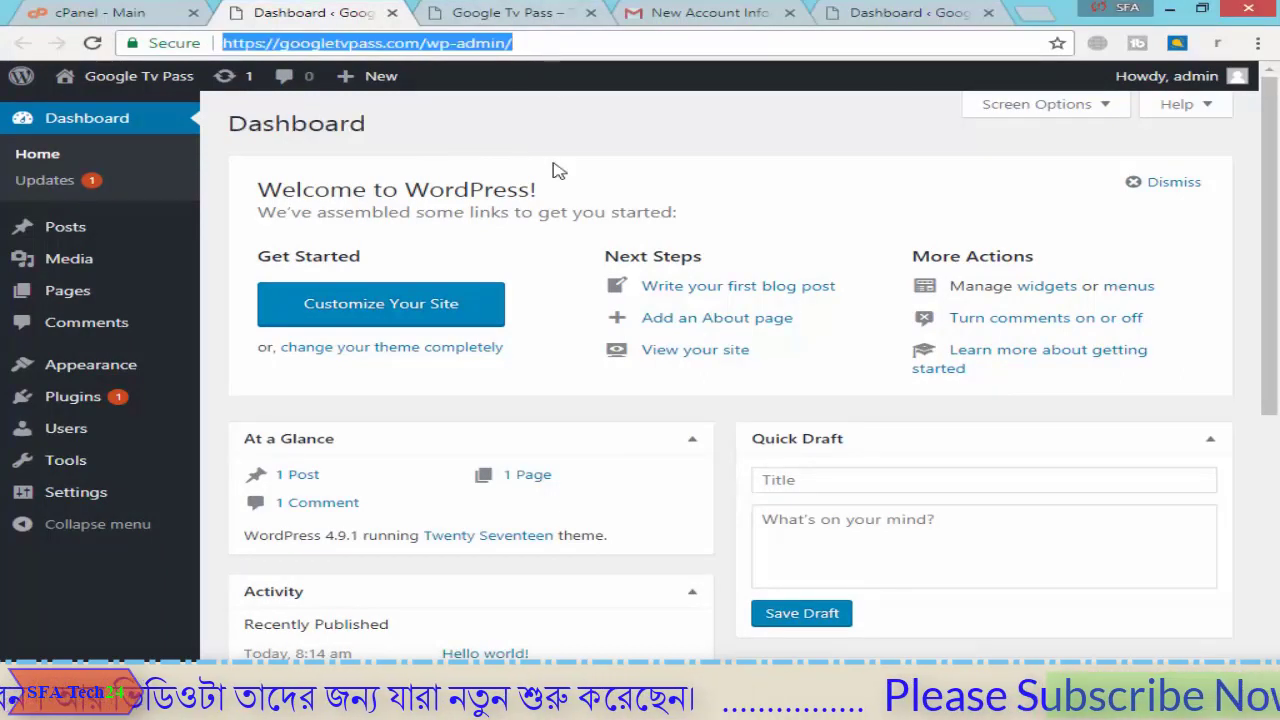
click(460, 147)
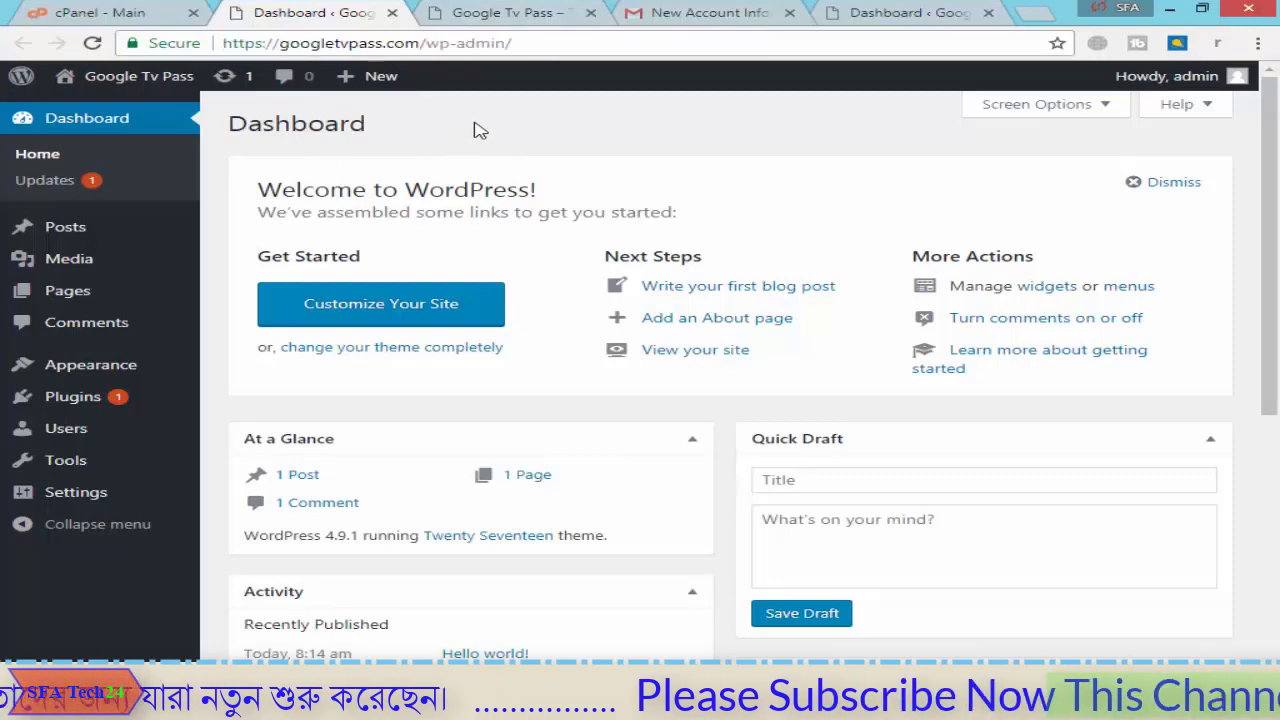
Look through the site's front page and load the googletvpass.com home page in place of the admin address
click(491, 13)
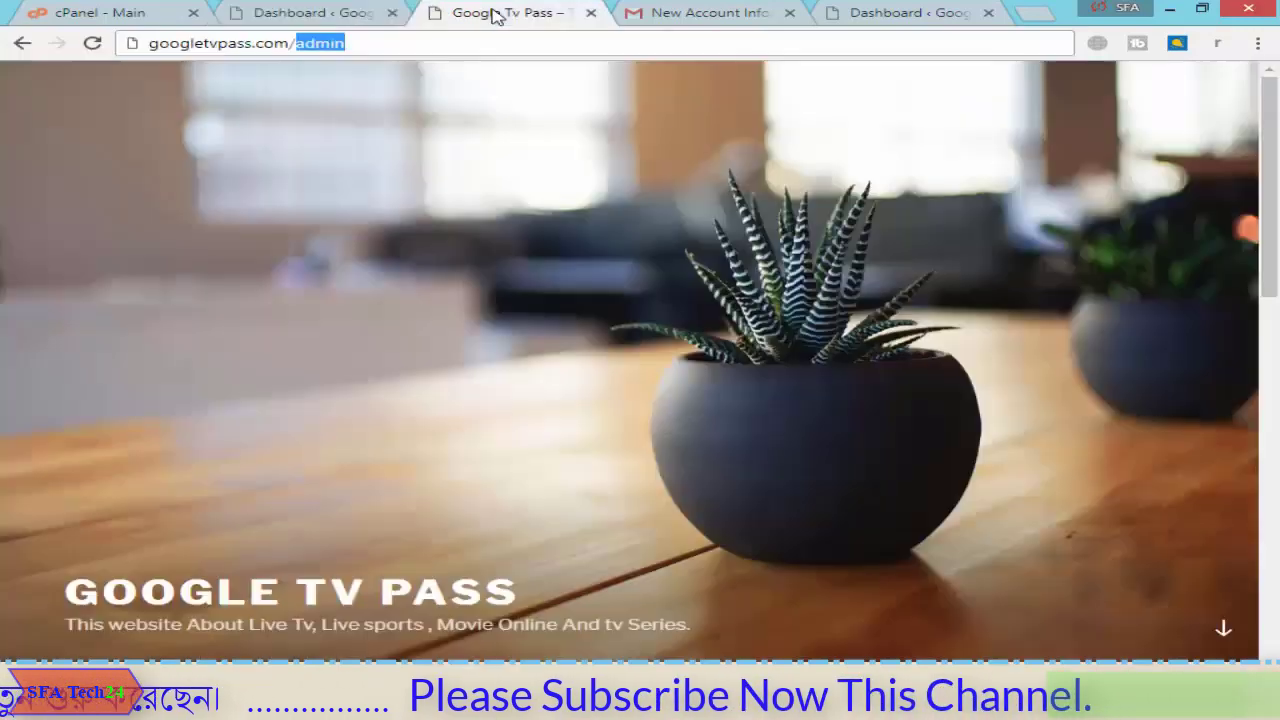
scroll(472, 232, down, 5)
scroll(470, 232, down, 3)
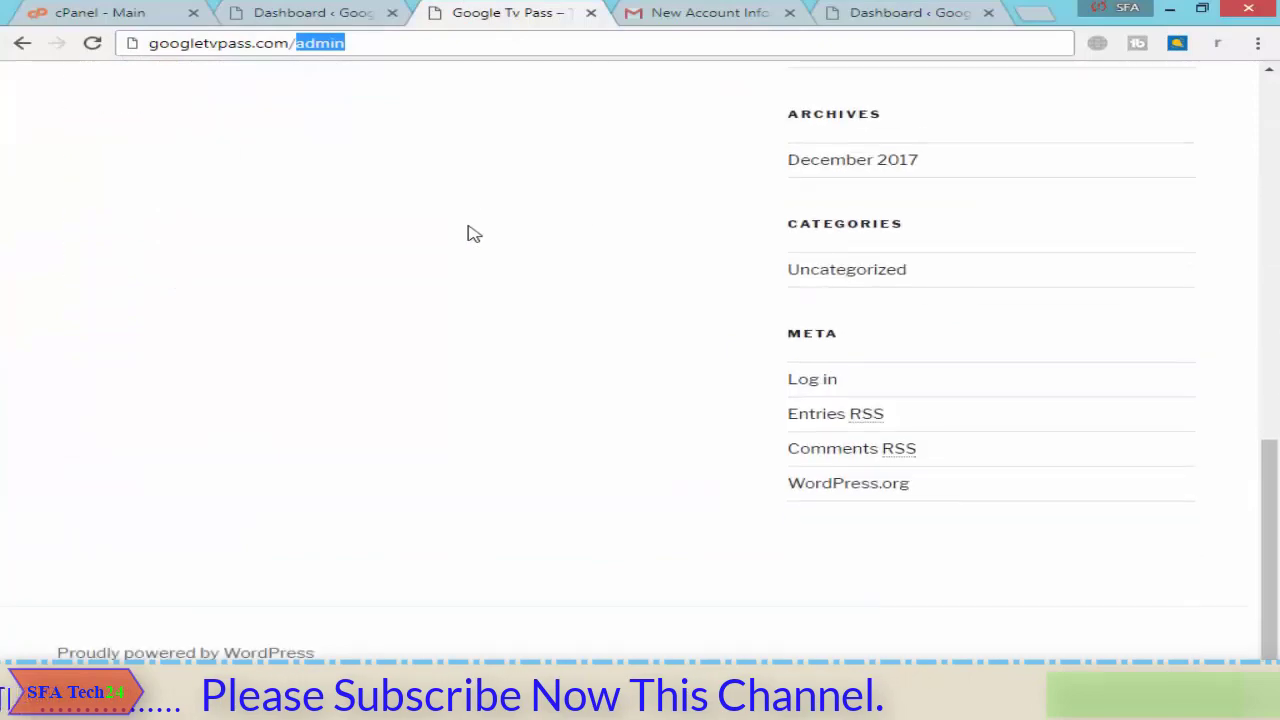
scroll(471, 231, up, 8)
key(BackSpace)
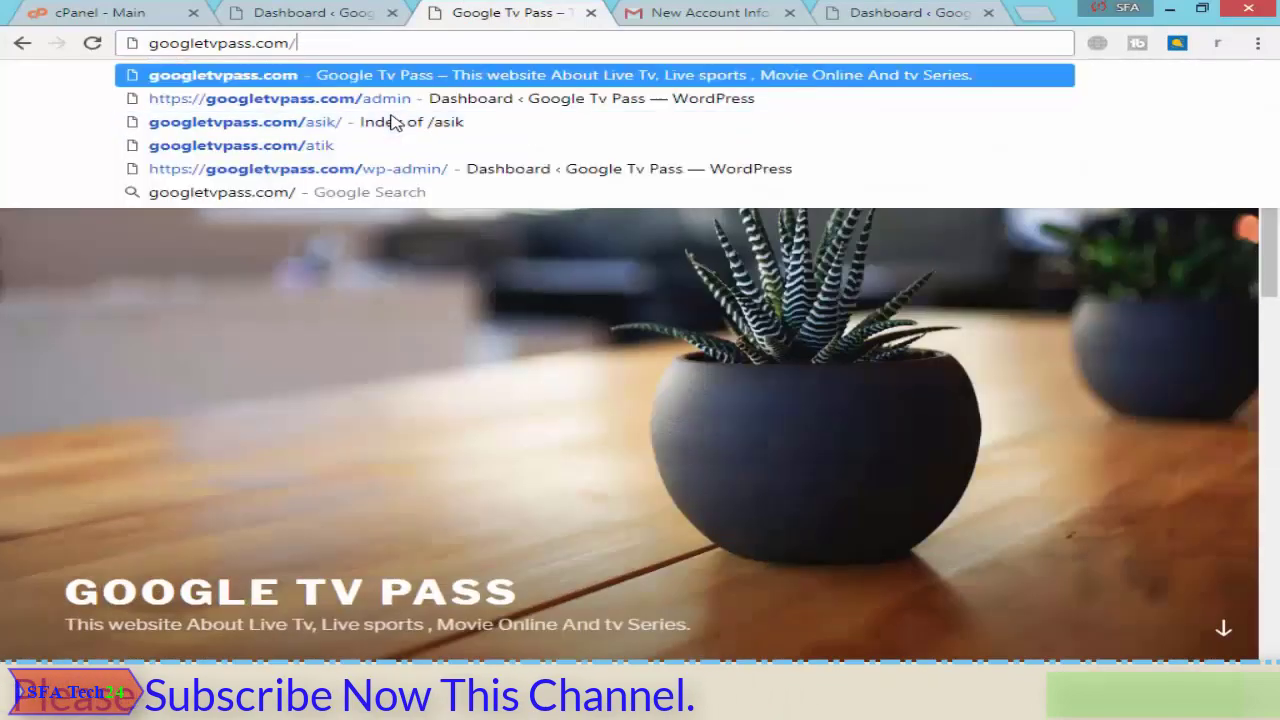
key(Return)
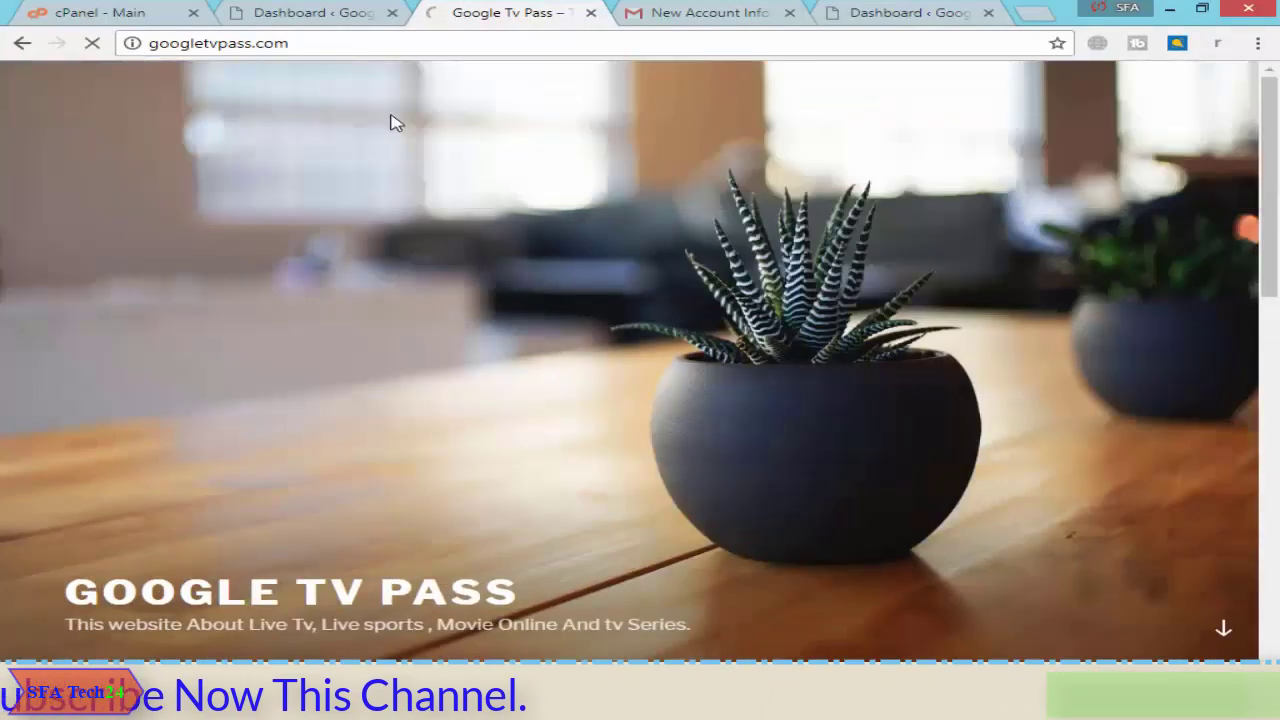
Return to the WordPress dashboard and open the page that manages the installed themes
click(330, 15)
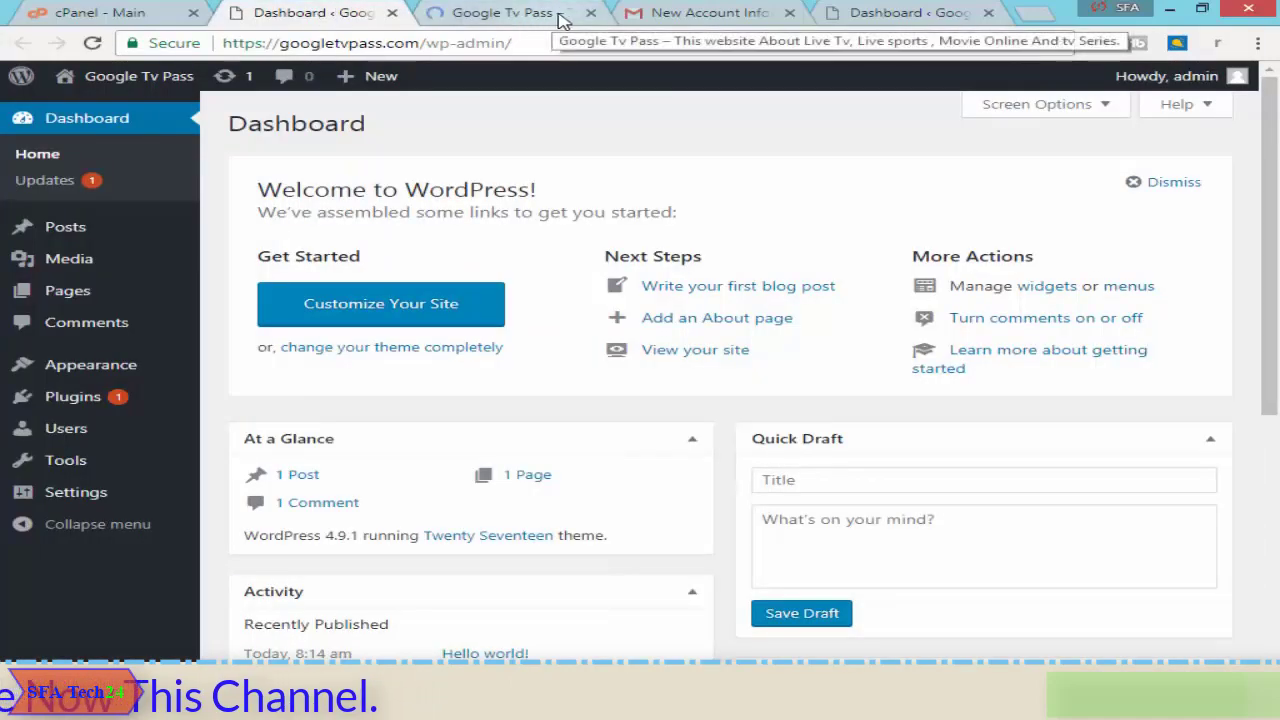
mouse_move(137, 82)
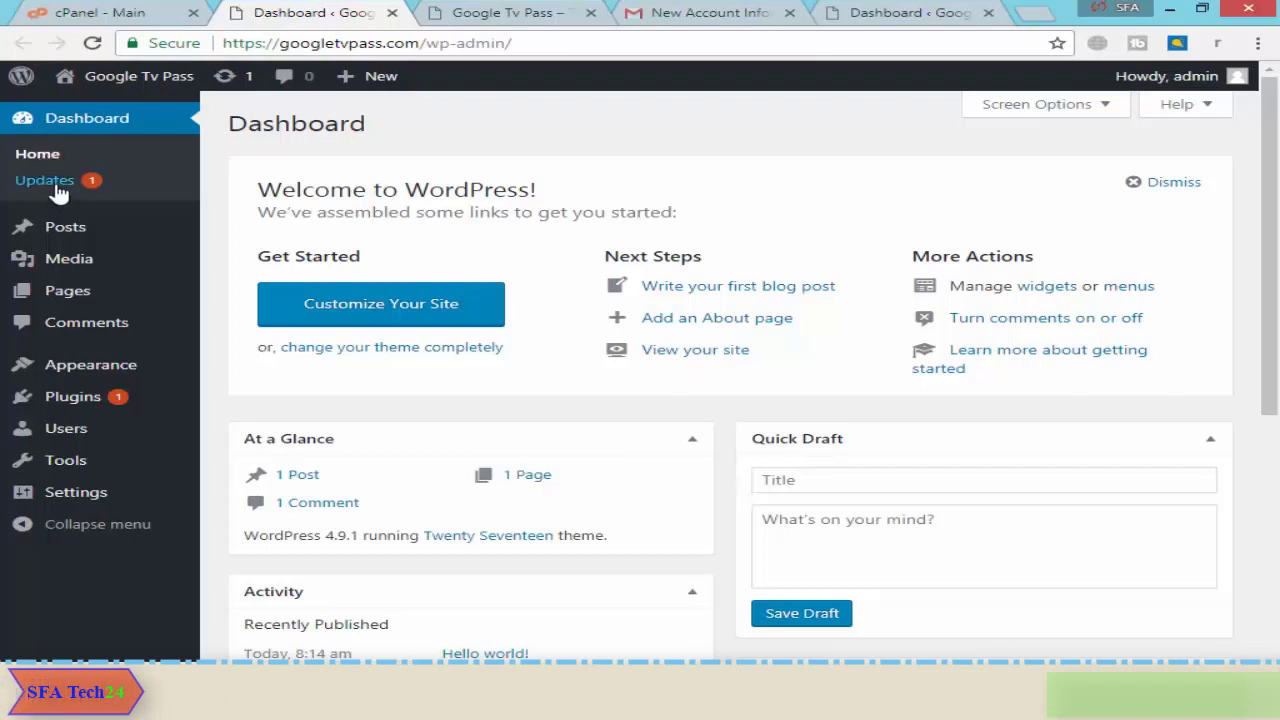
mouse_move(80, 232)
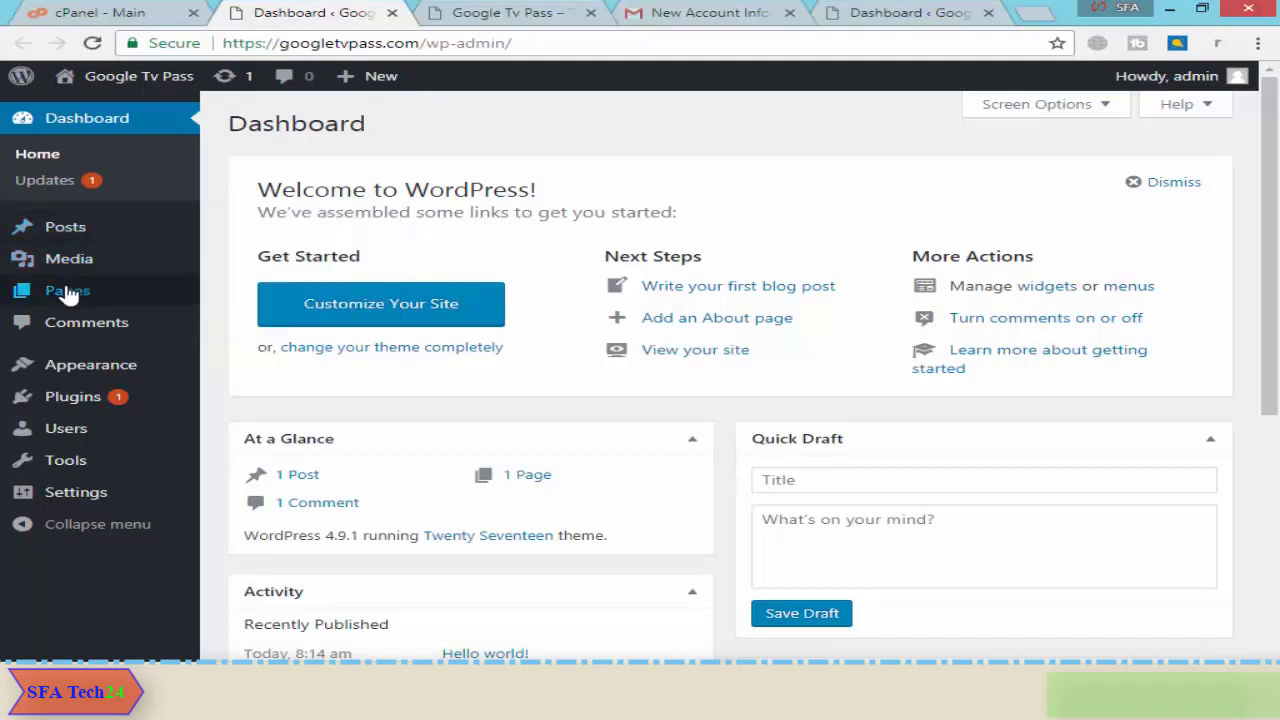
mouse_move(120, 297)
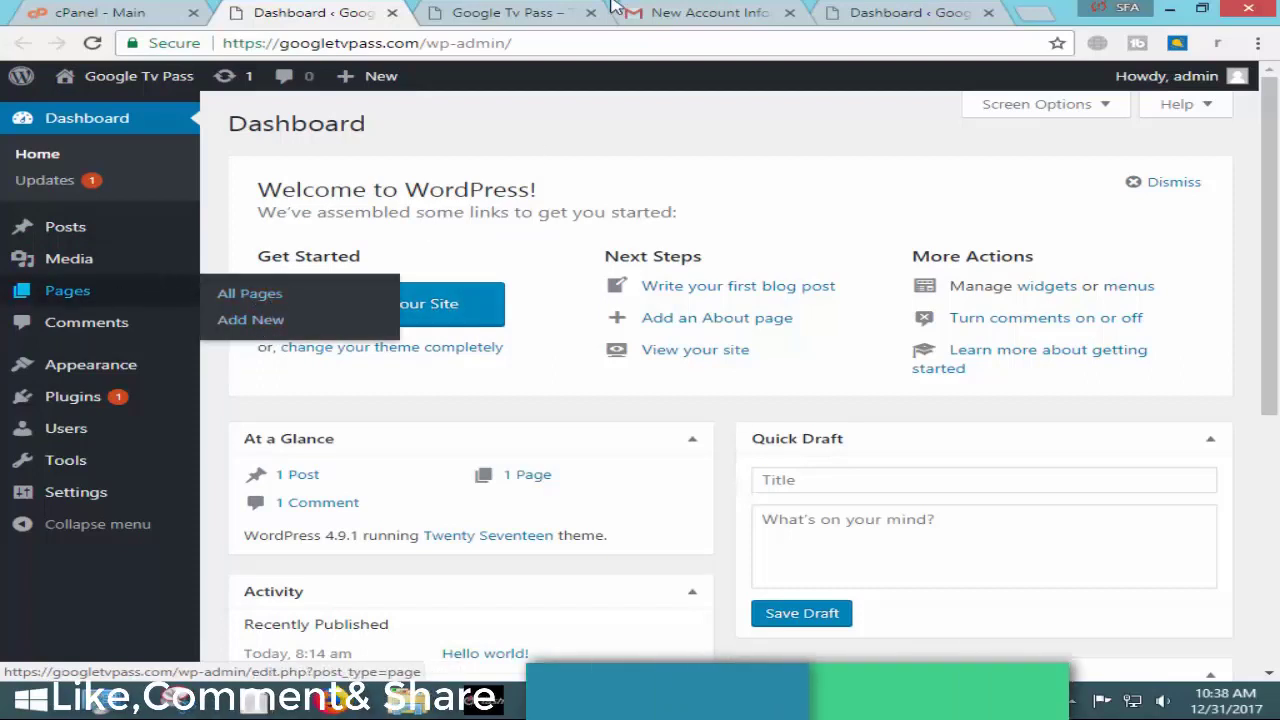
click(508, 13)
click(310, 13)
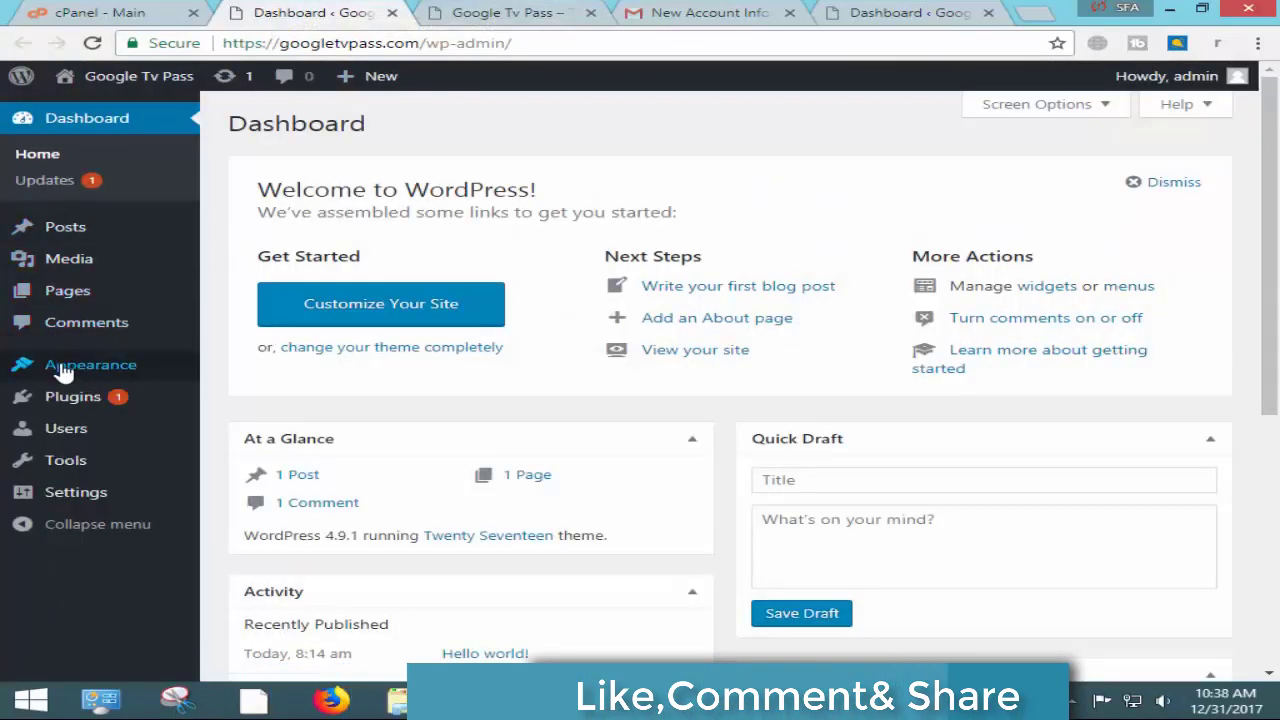
mouse_move(90, 365)
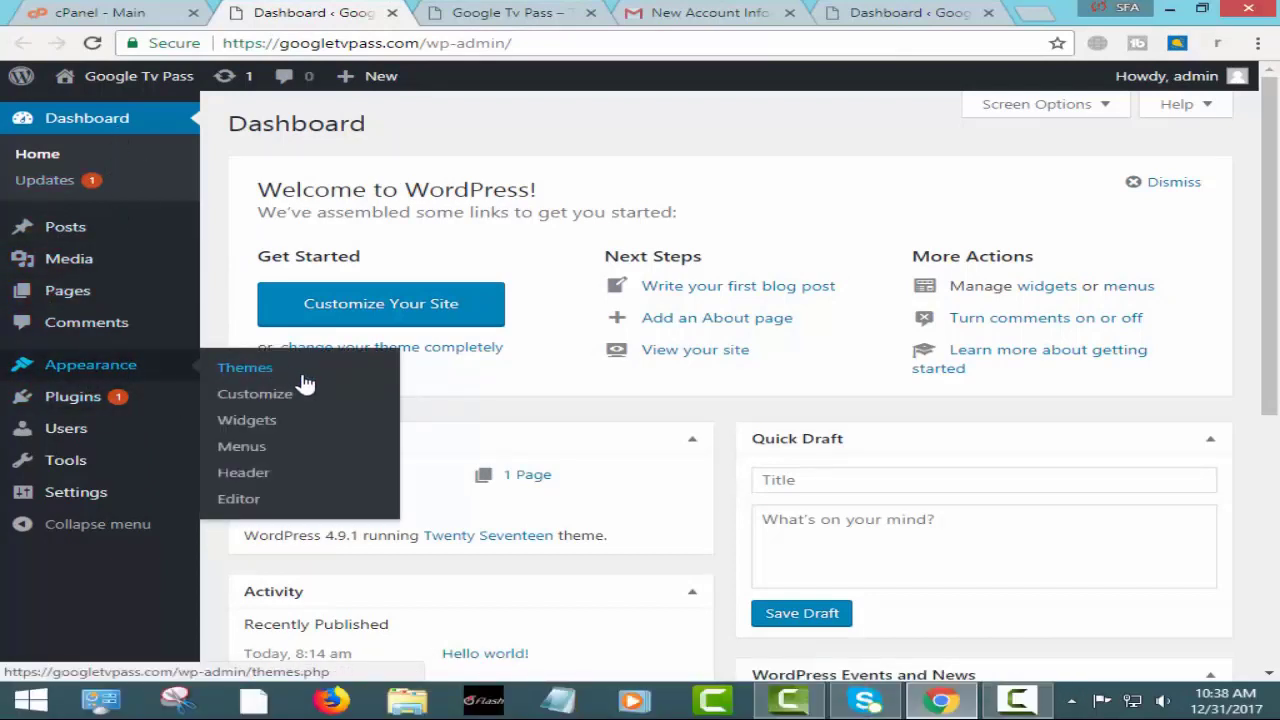
click(242, 372)
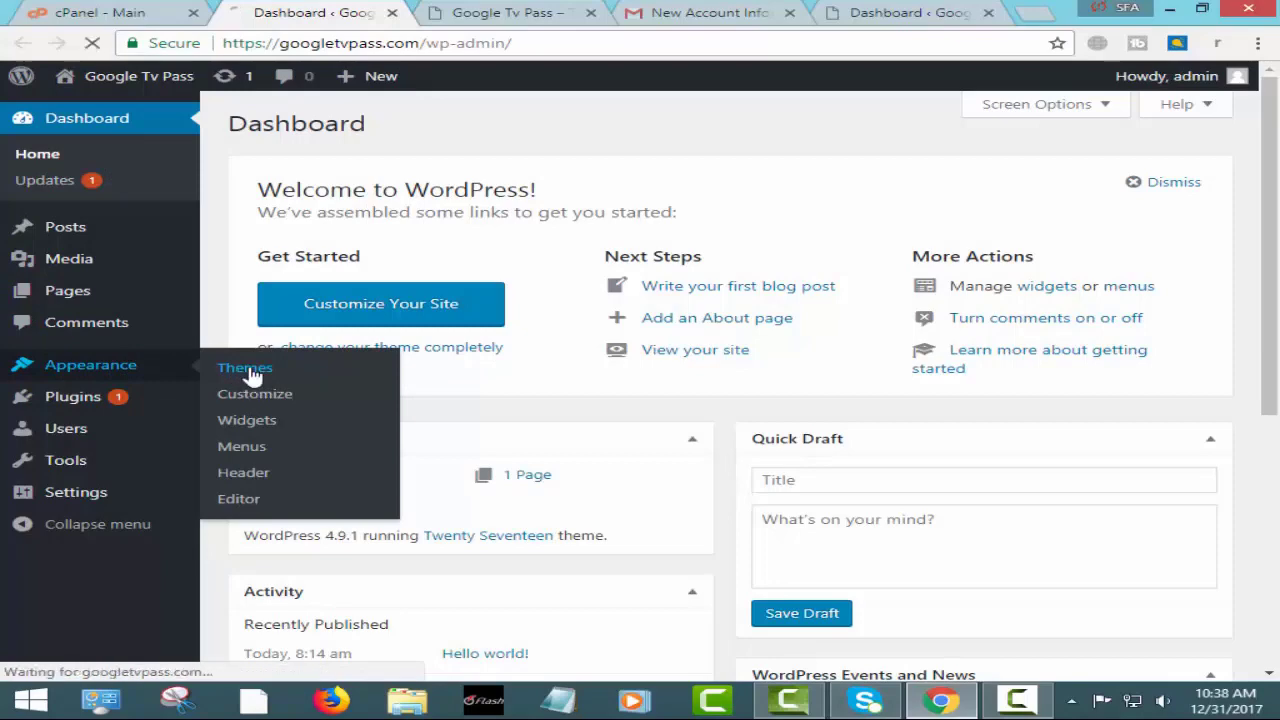
Compare the live site with the installed themes and try to open the page for adding a new theme
click(492, 14)
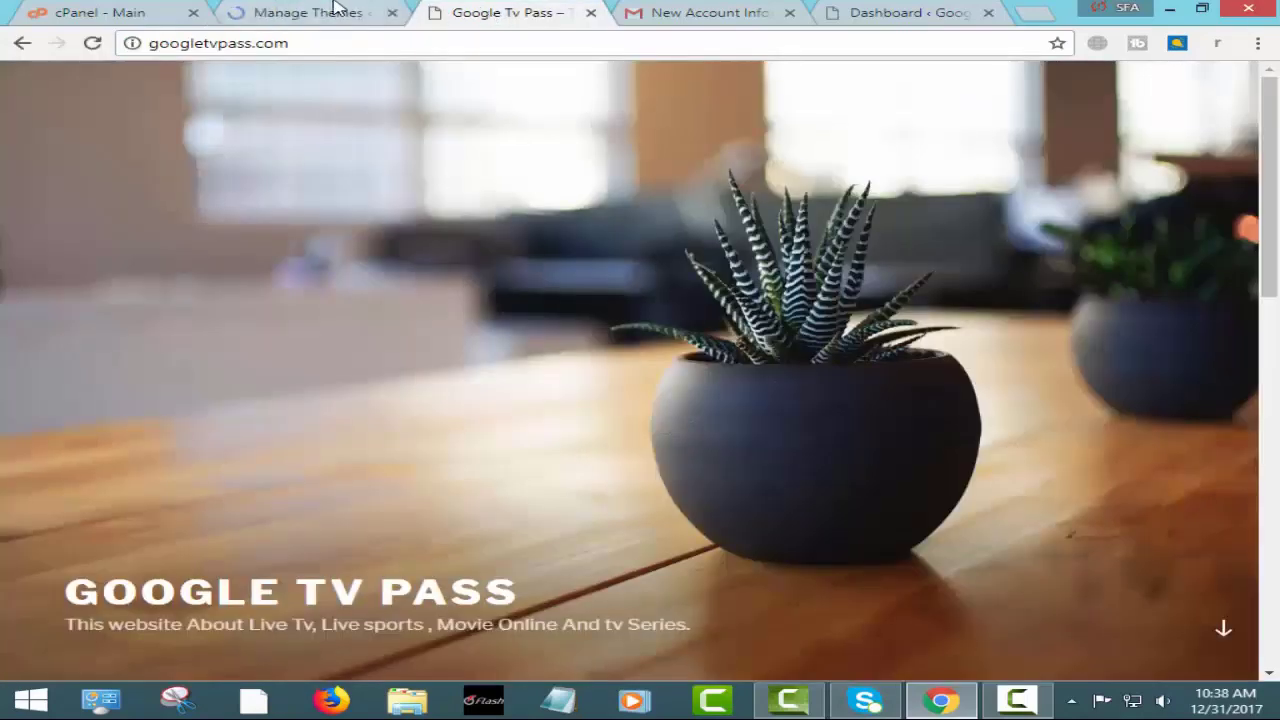
click(332, 12)
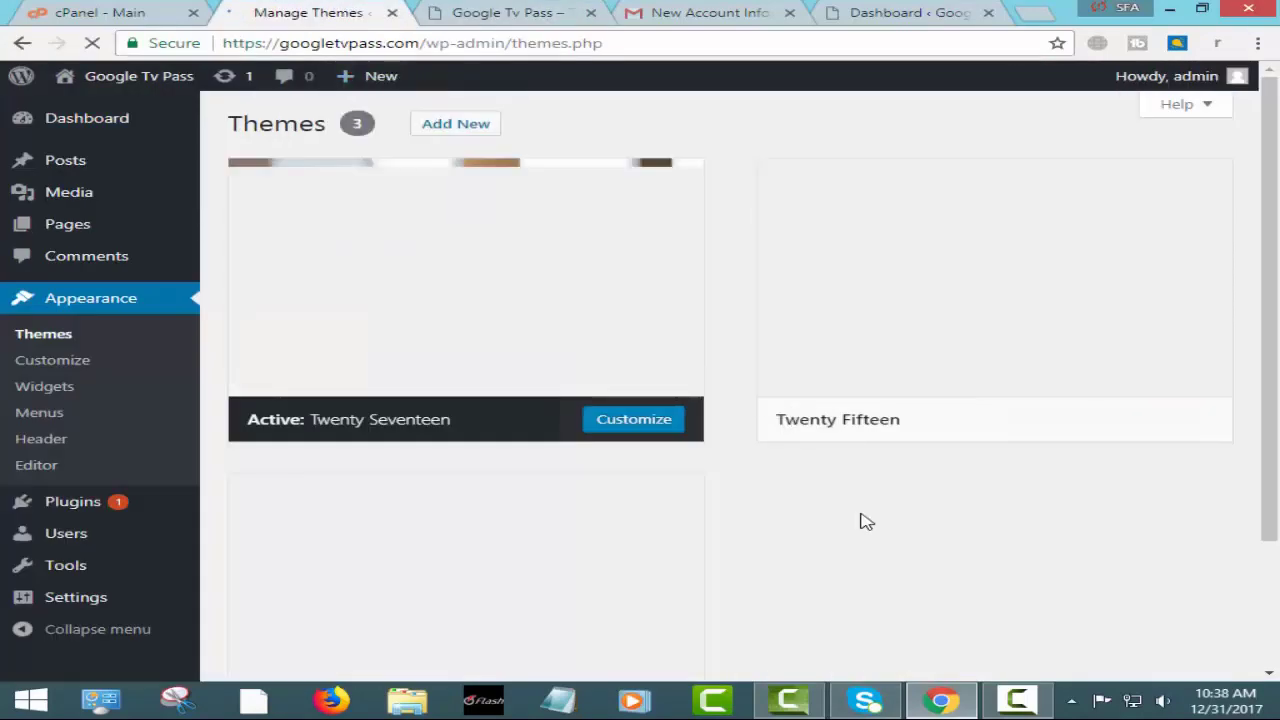
scroll(866, 521, down, 2)
scroll(860, 518, up, 2)
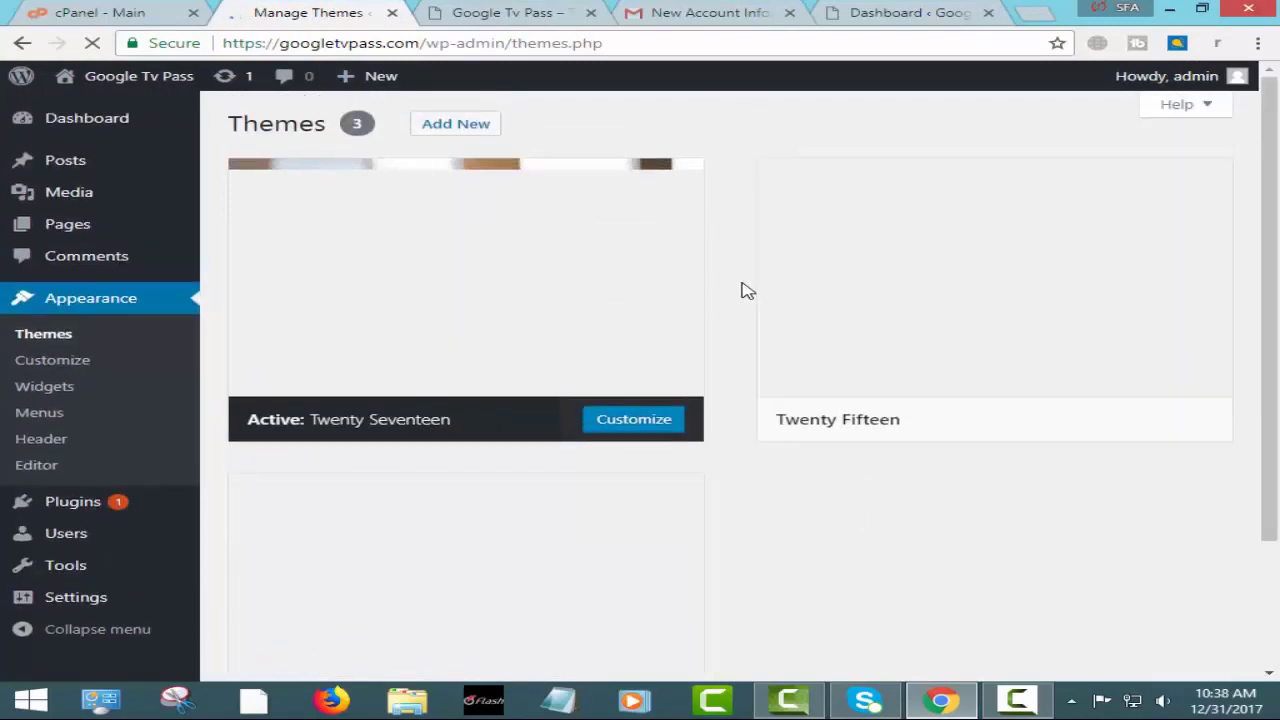
click(455, 123)
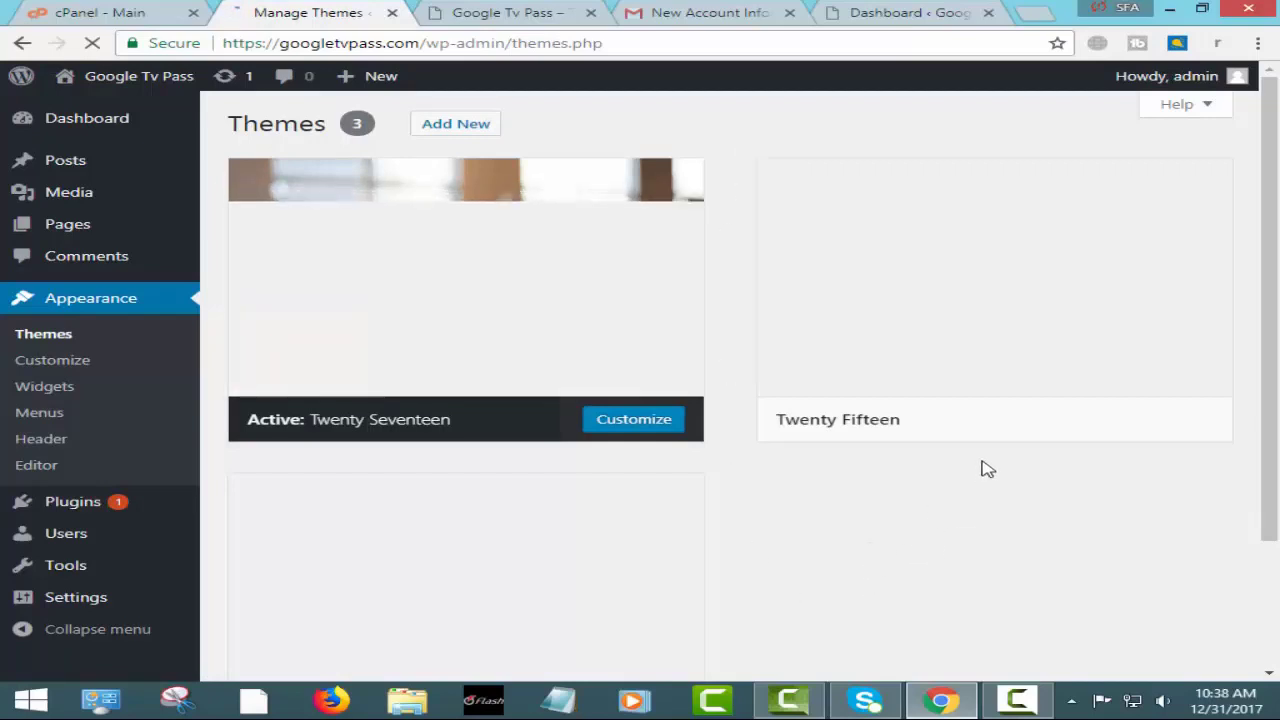
mouse_move(854, 423)
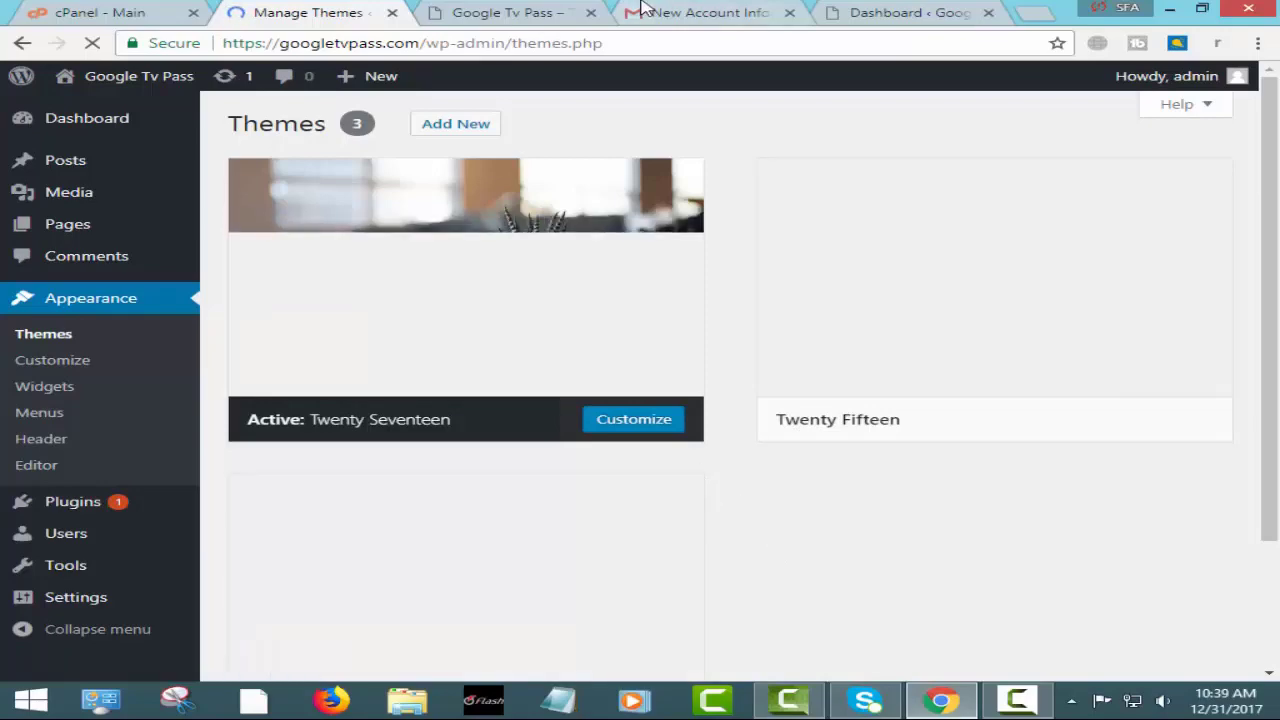
Close the hosting account e-mail and the other unneeded browser pages, keeping the theme manager and the site's front page
click(680, 12)
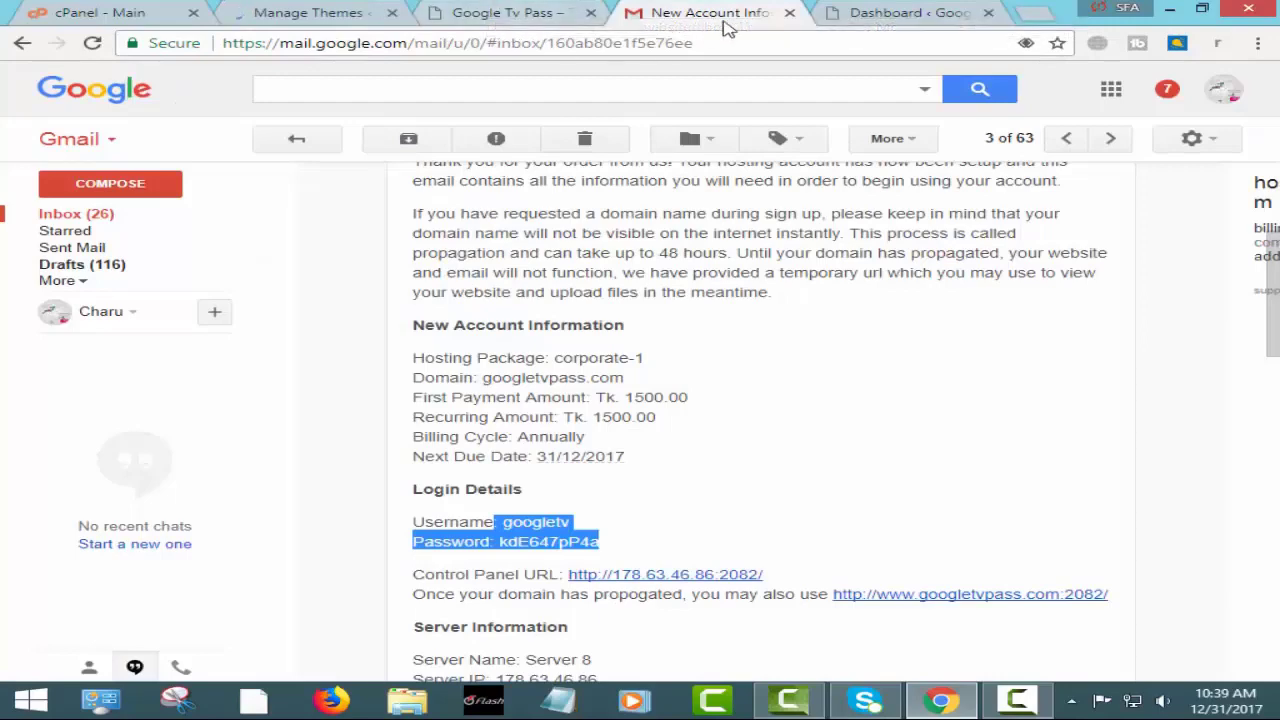
click(790, 12)
click(515, 12)
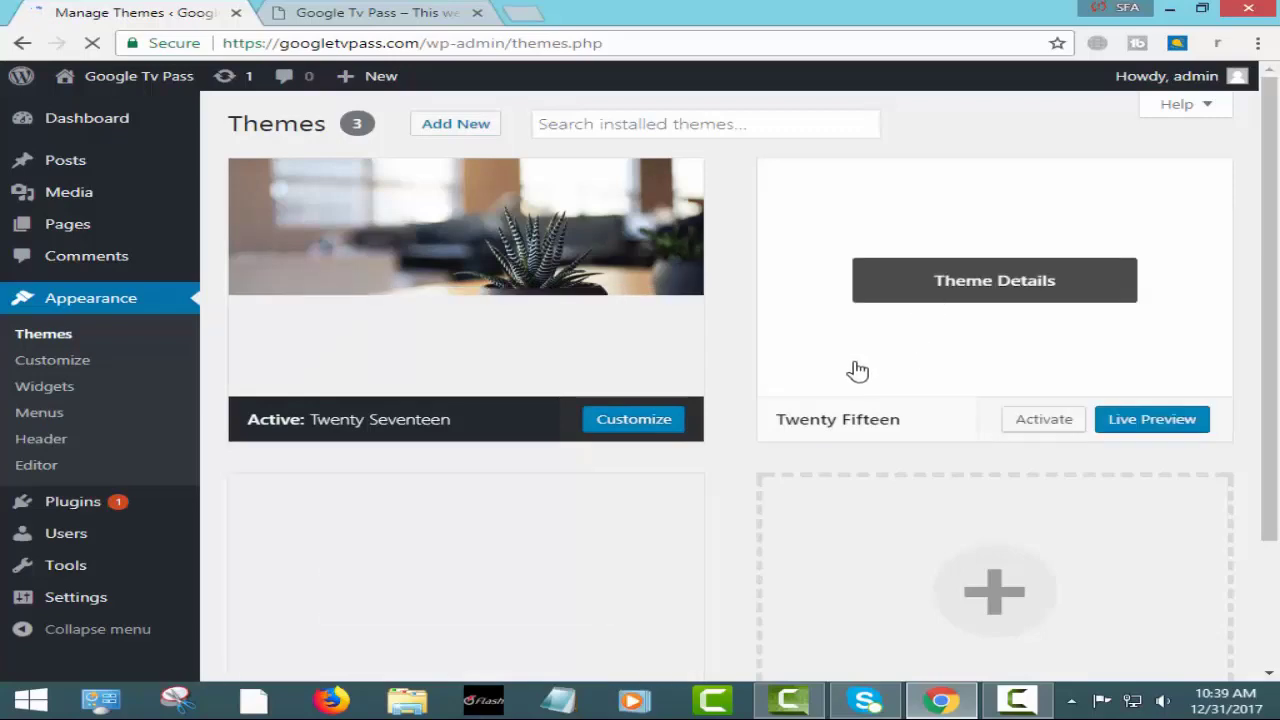
Open the page for adding new themes in a separate browser tab and switch to it
scroll(741, 352, down, 2)
scroll(741, 352, up, 2)
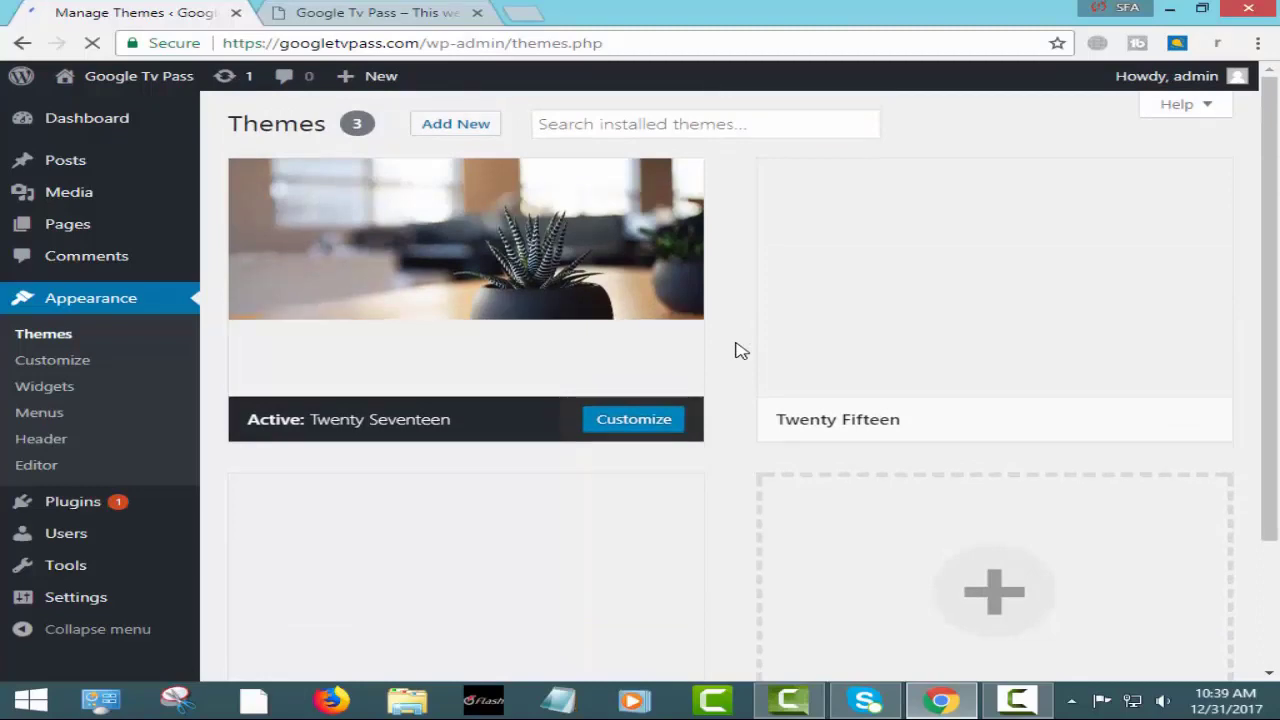
right_click(481, 128)
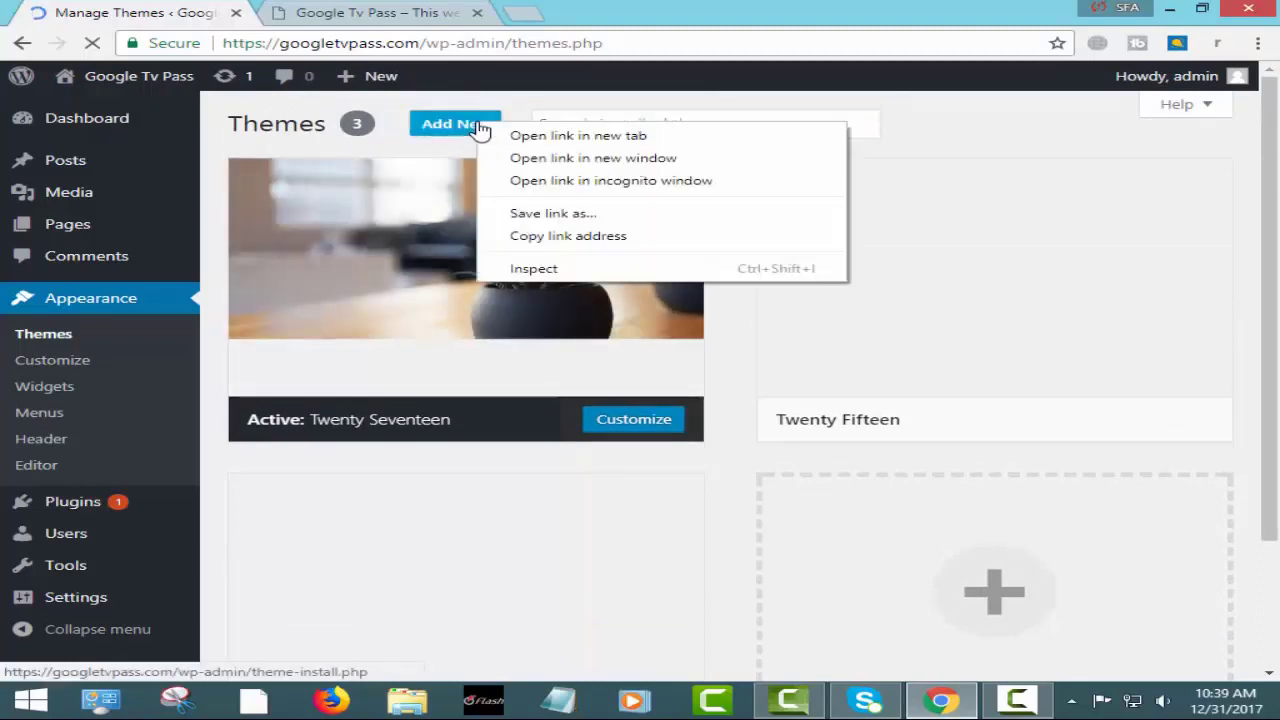
click(545, 135)
click(415, 14)
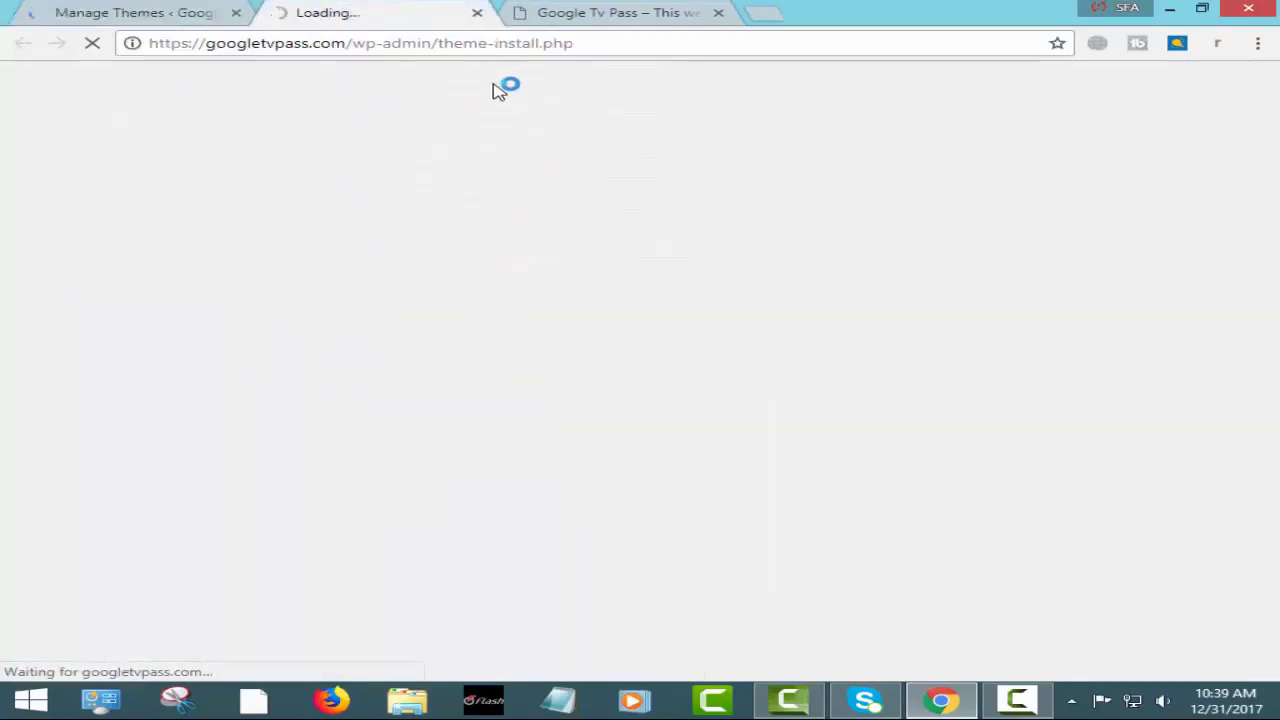
click(138, 10)
click(380, 8)
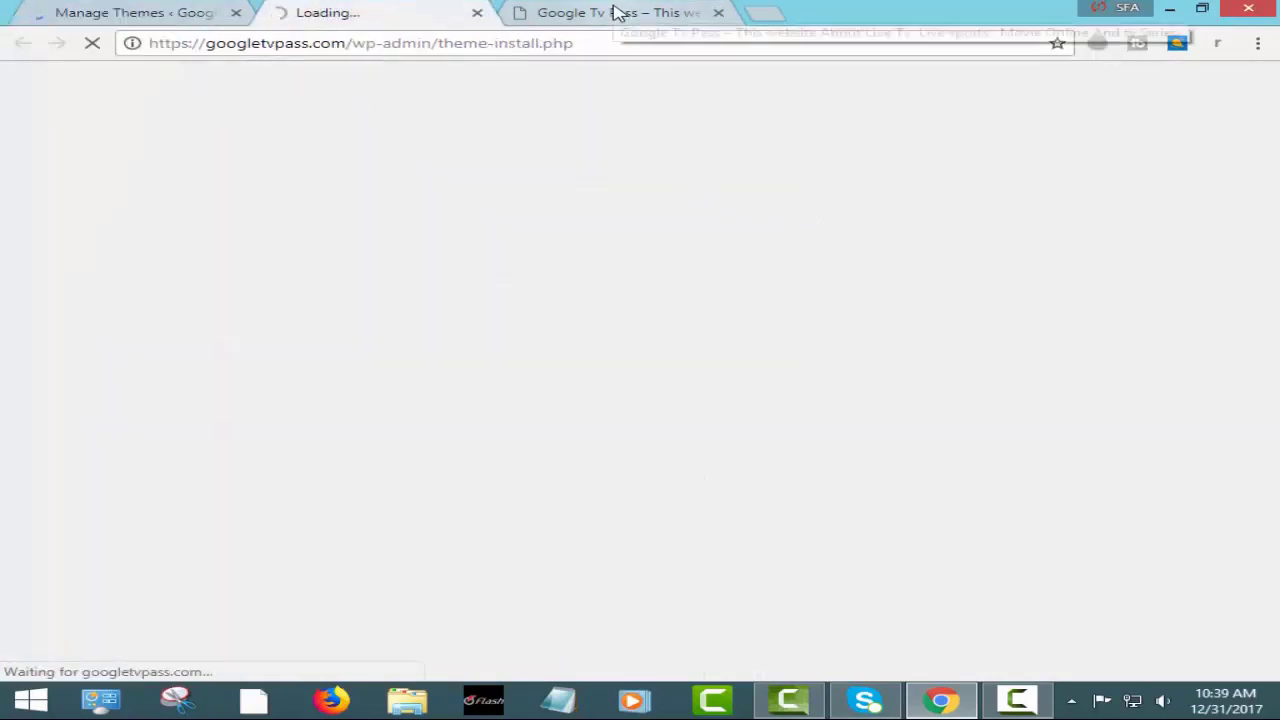
click(160, 13)
click(363, 9)
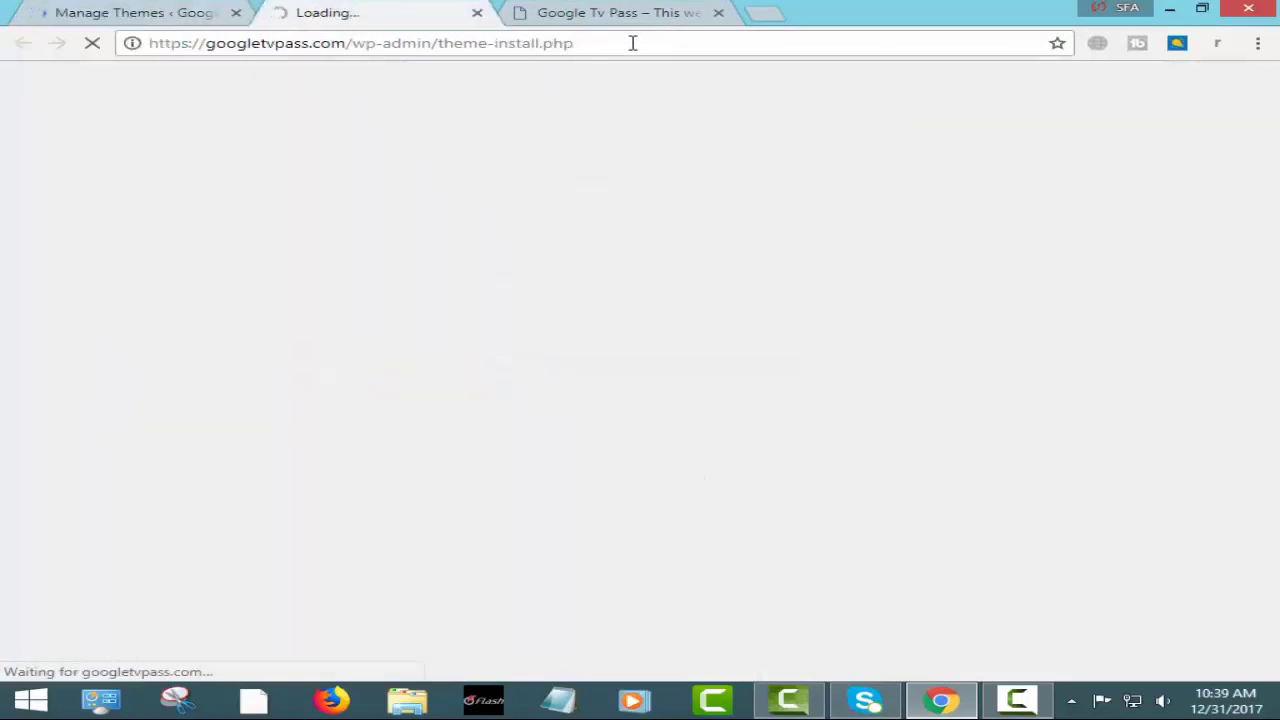
click(88, 11)
click(363, 9)
Activate the Twenty Sixteen theme in the list of installed themes
click(137, 11)
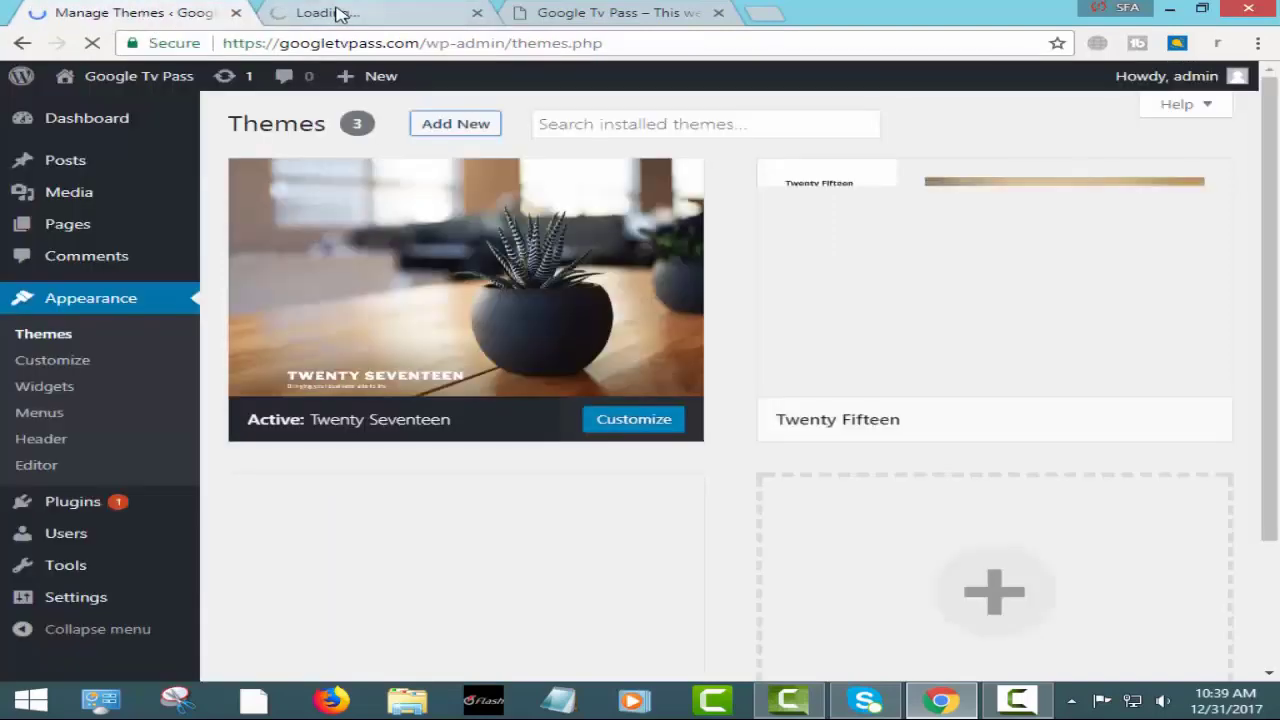
scroll(720, 352, down, 2)
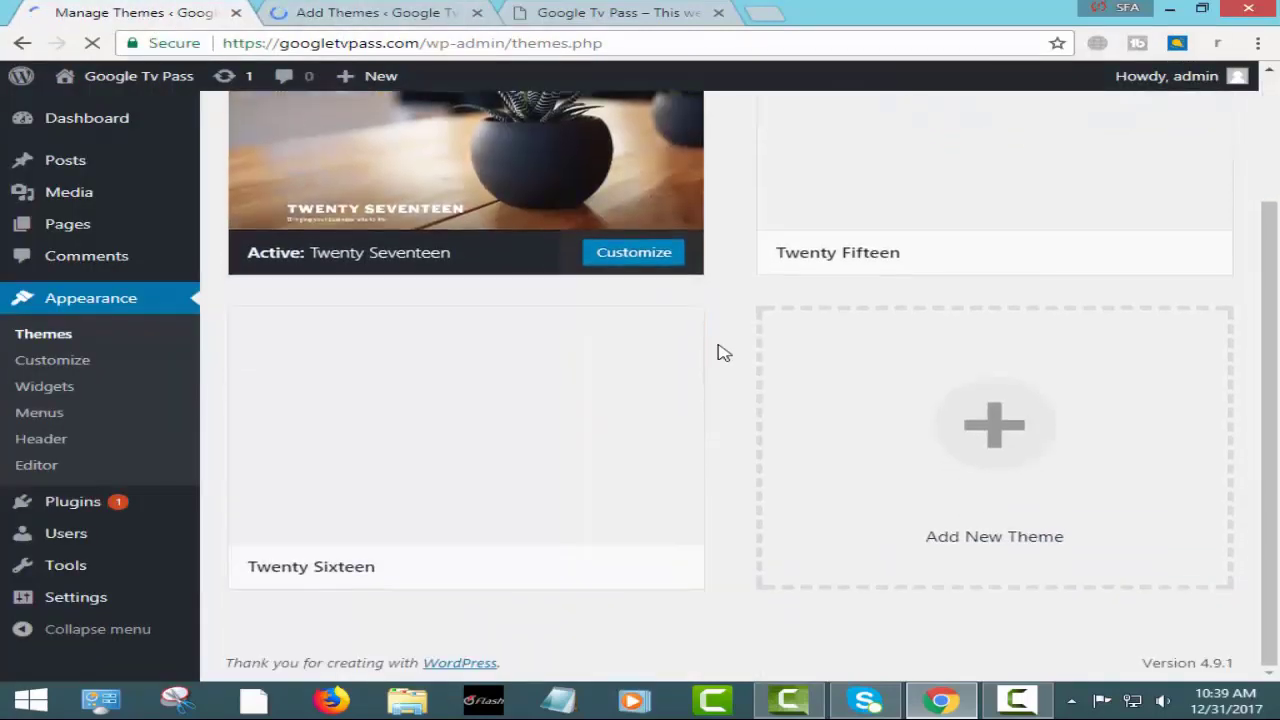
mouse_move(537, 523)
Switch to the Add Themes page and request the Popular themes listing
click(362, 12)
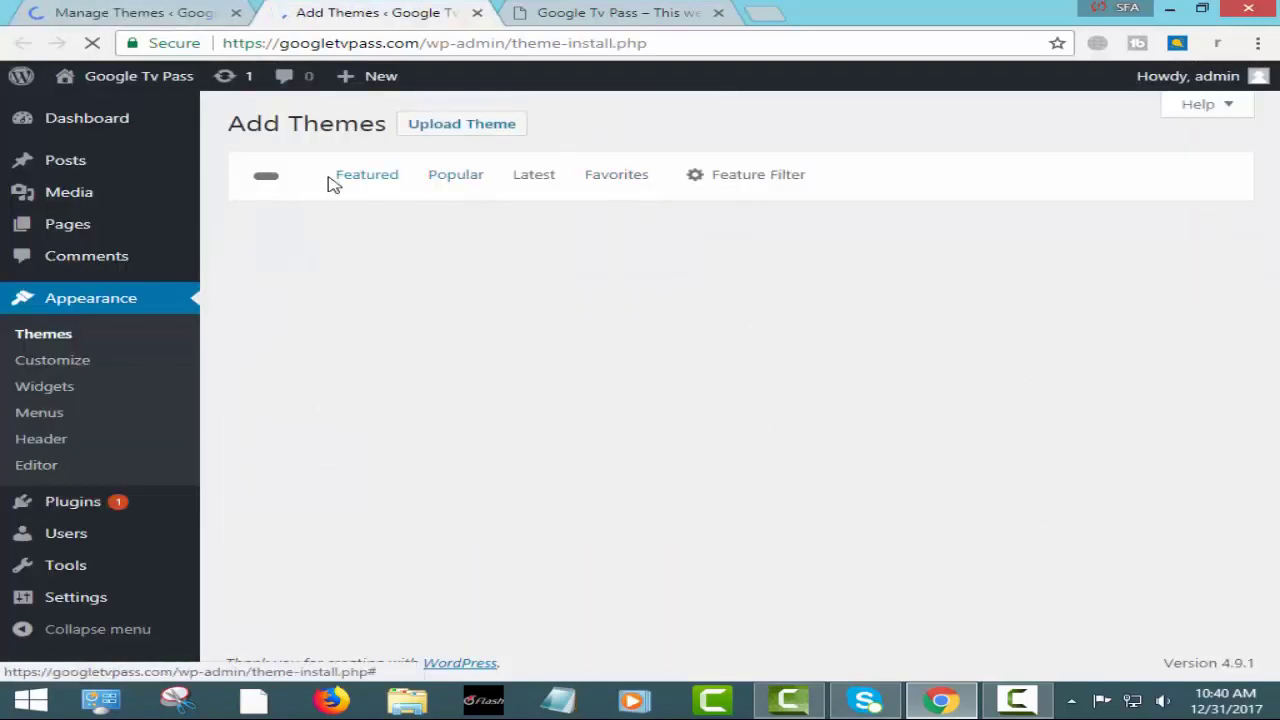
click(460, 183)
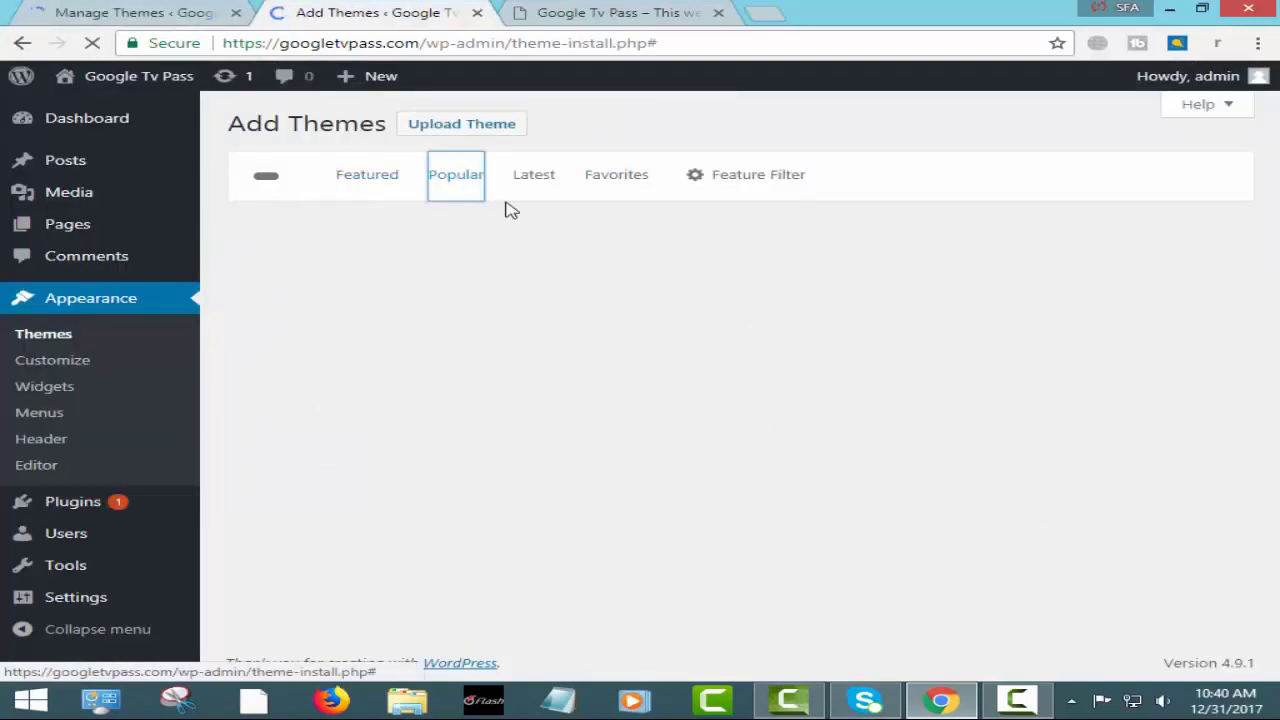
click(165, 10)
click(370, 10)
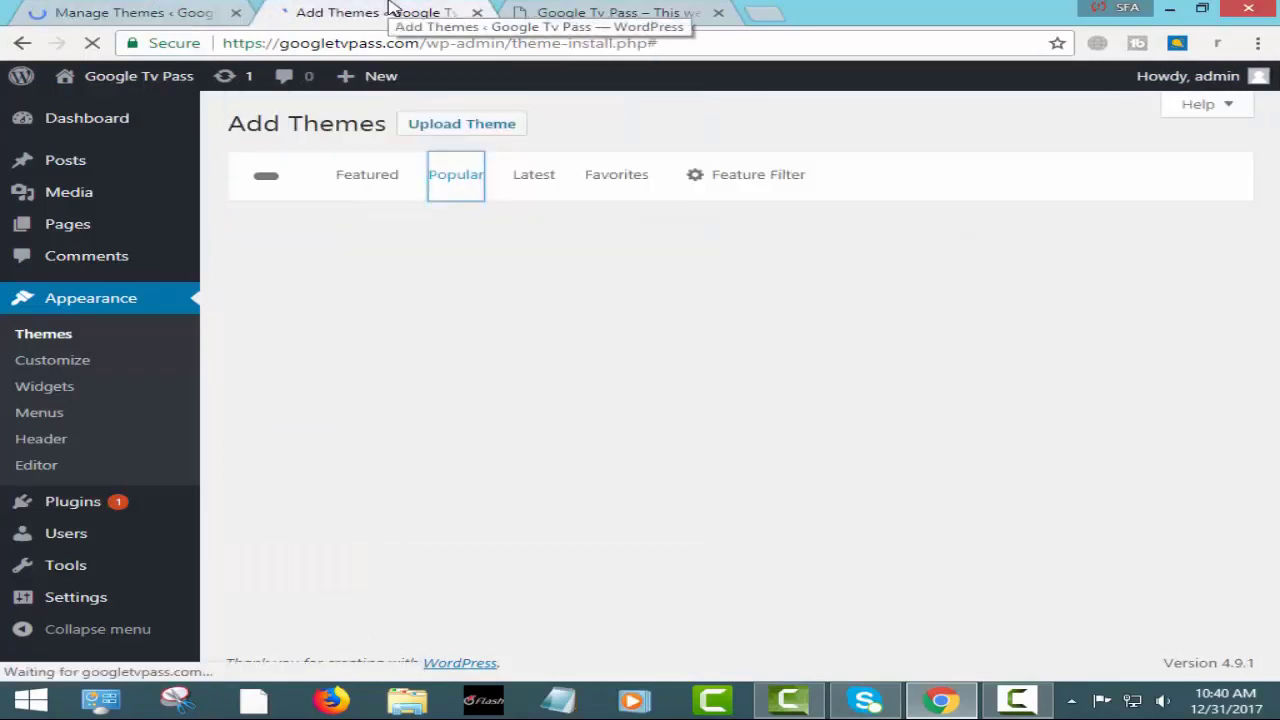
Go back to the installed themes, look over the list and reload the page
click(145, 10)
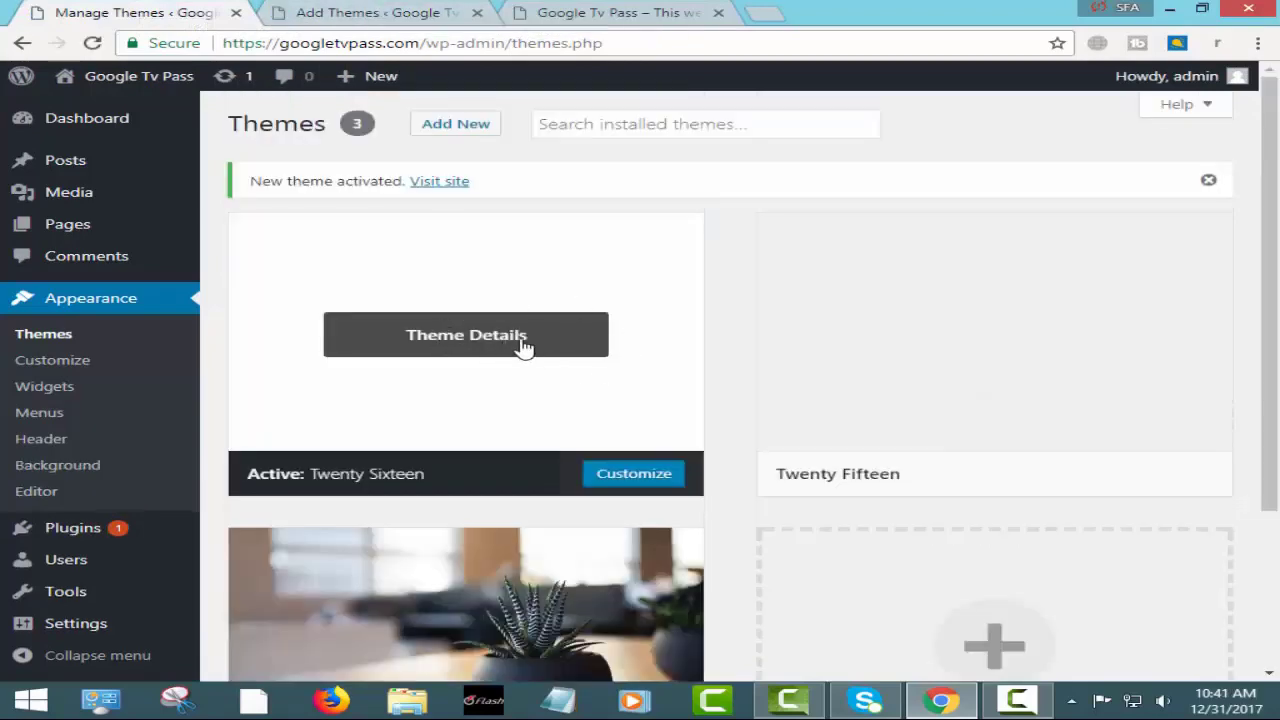
scroll(755, 364, down, 3)
scroll(740, 362, up, 3)
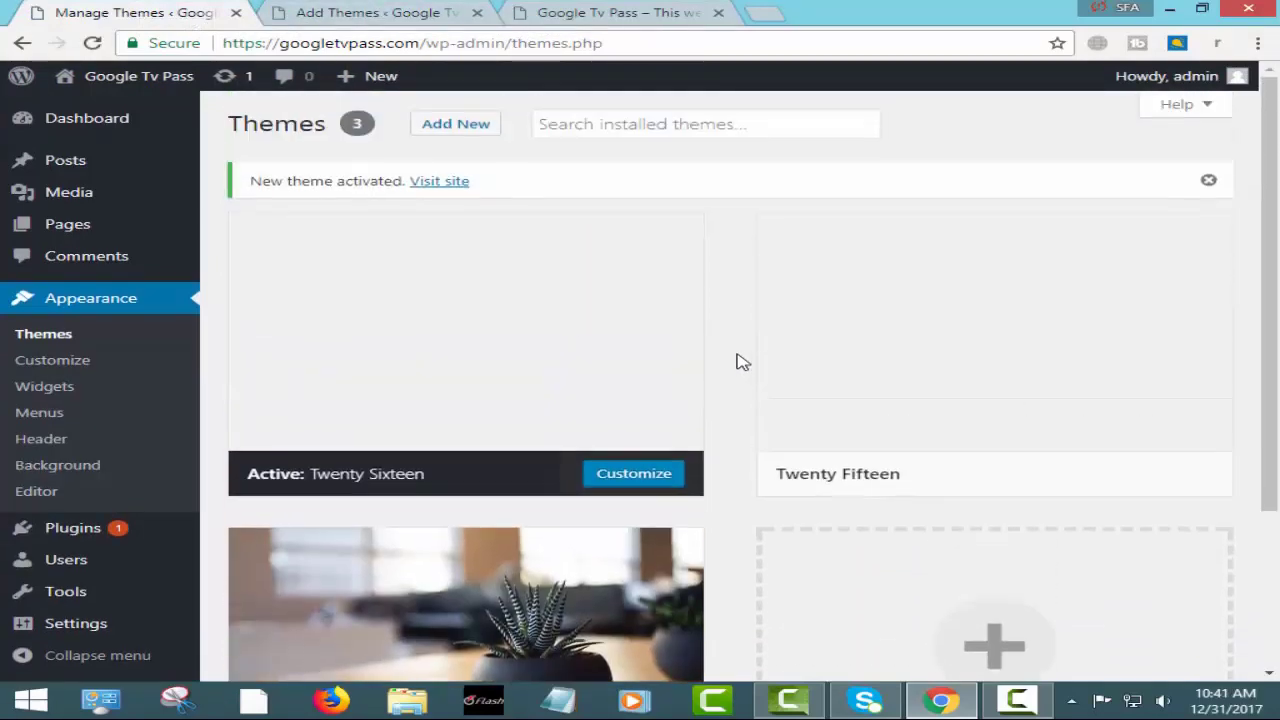
click(91, 43)
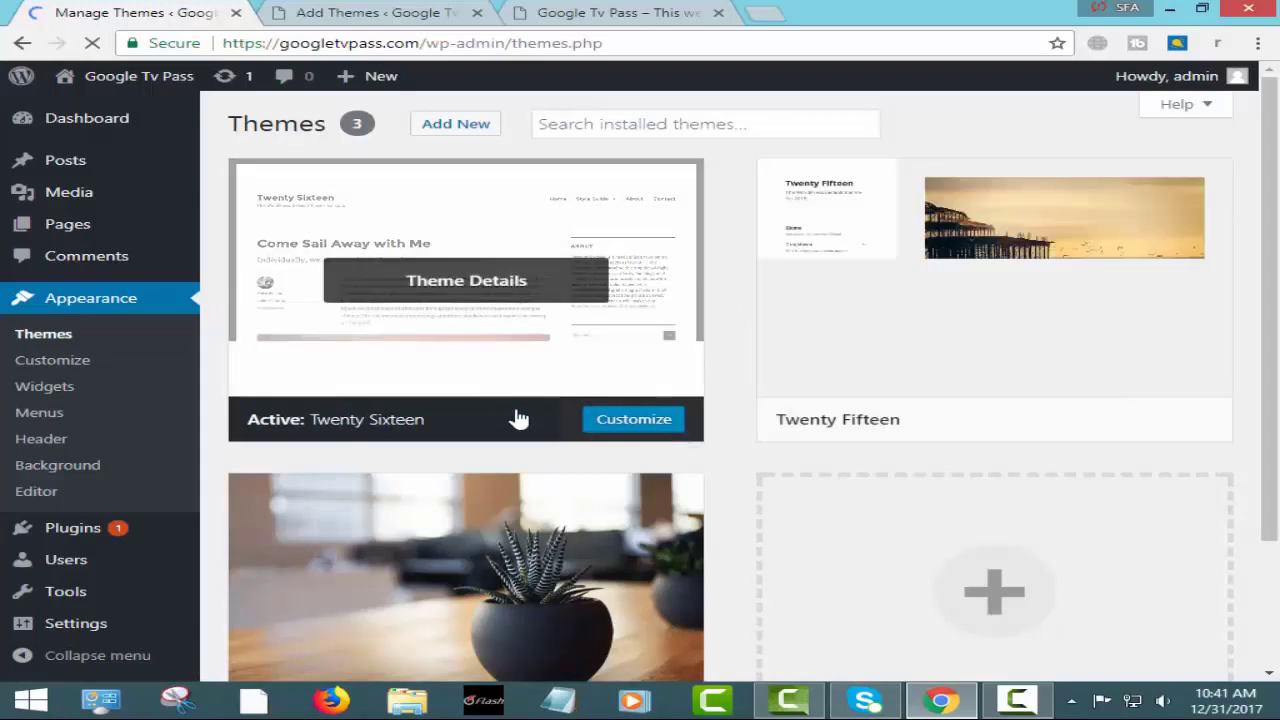
Switch to the Add Themes page, retry and reload the Featured listing, and look through the themes offered
click(395, 12)
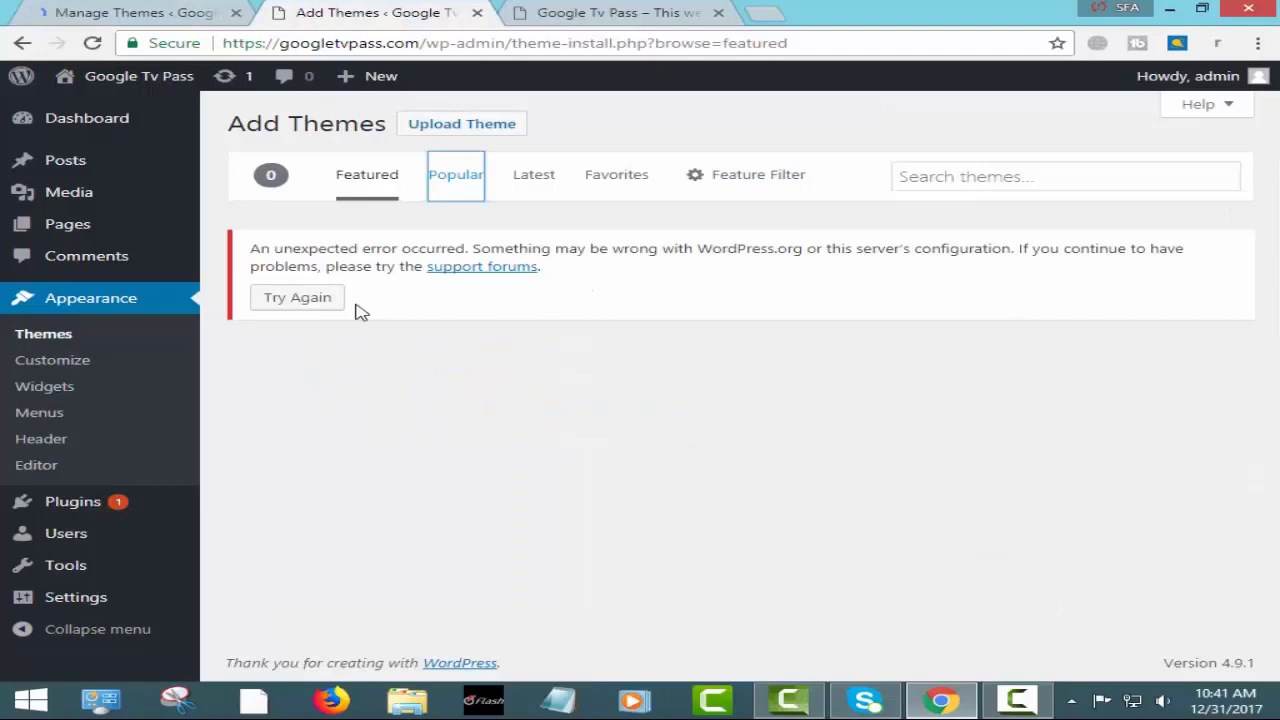
click(290, 310)
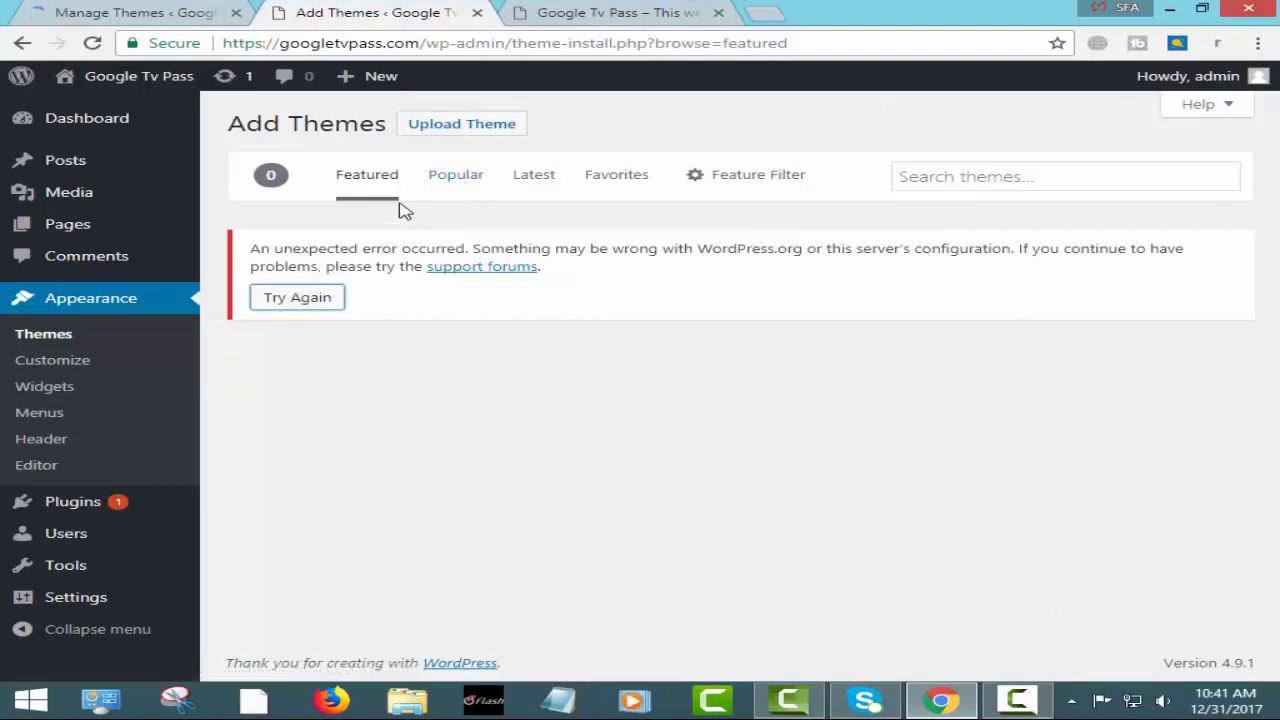
click(92, 43)
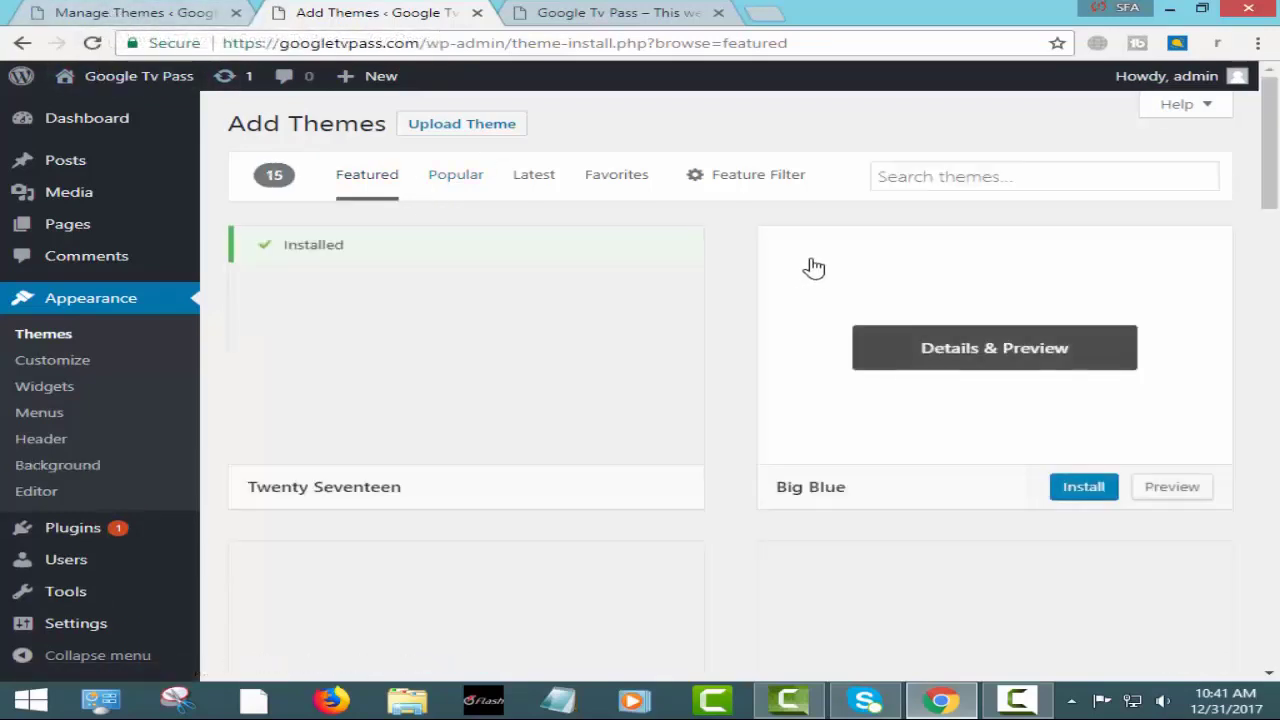
scroll(880, 386, down, 10)
scroll(880, 386, down, 10)
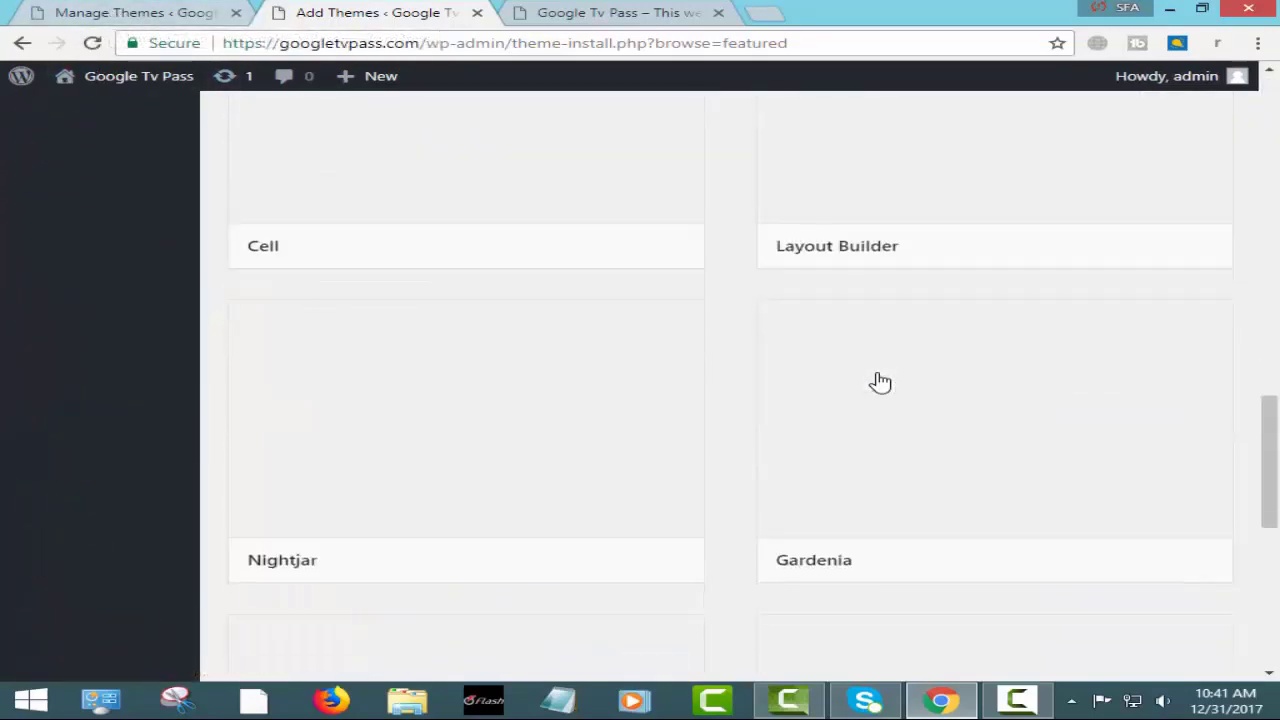
scroll(885, 376, up, 5)
scroll(885, 376, up, 15)
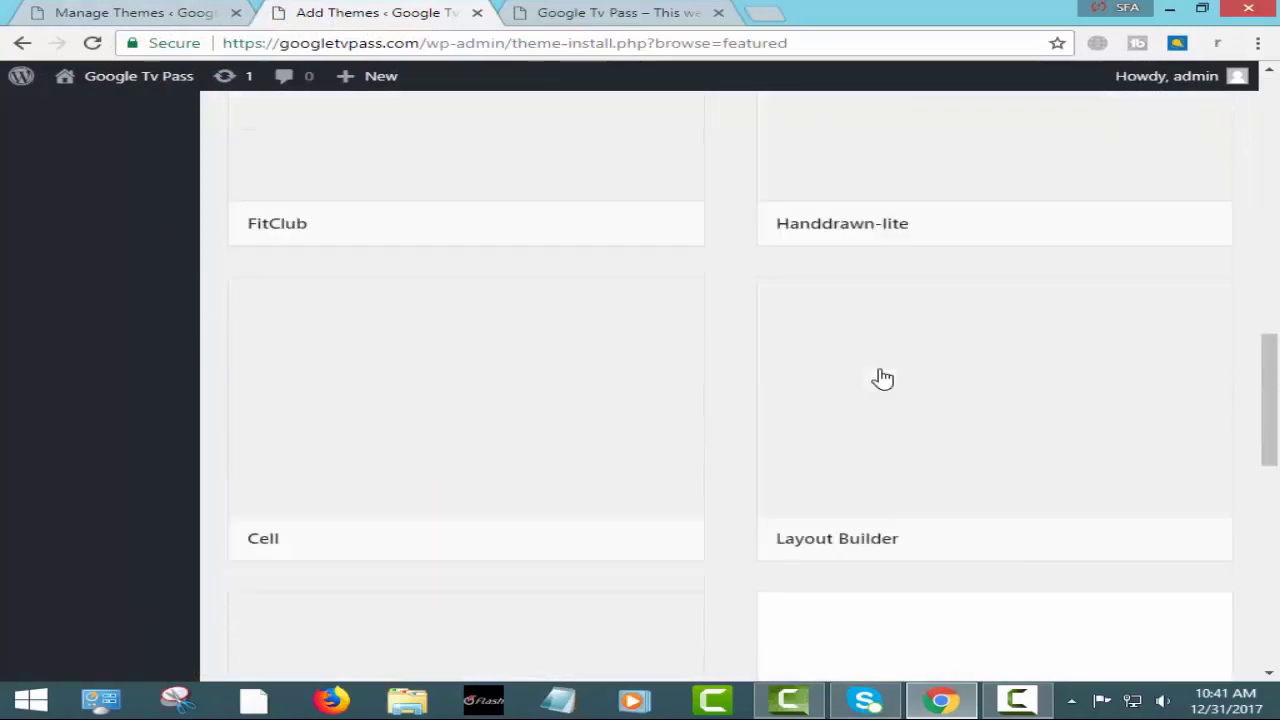
scroll(882, 377, up, 3)
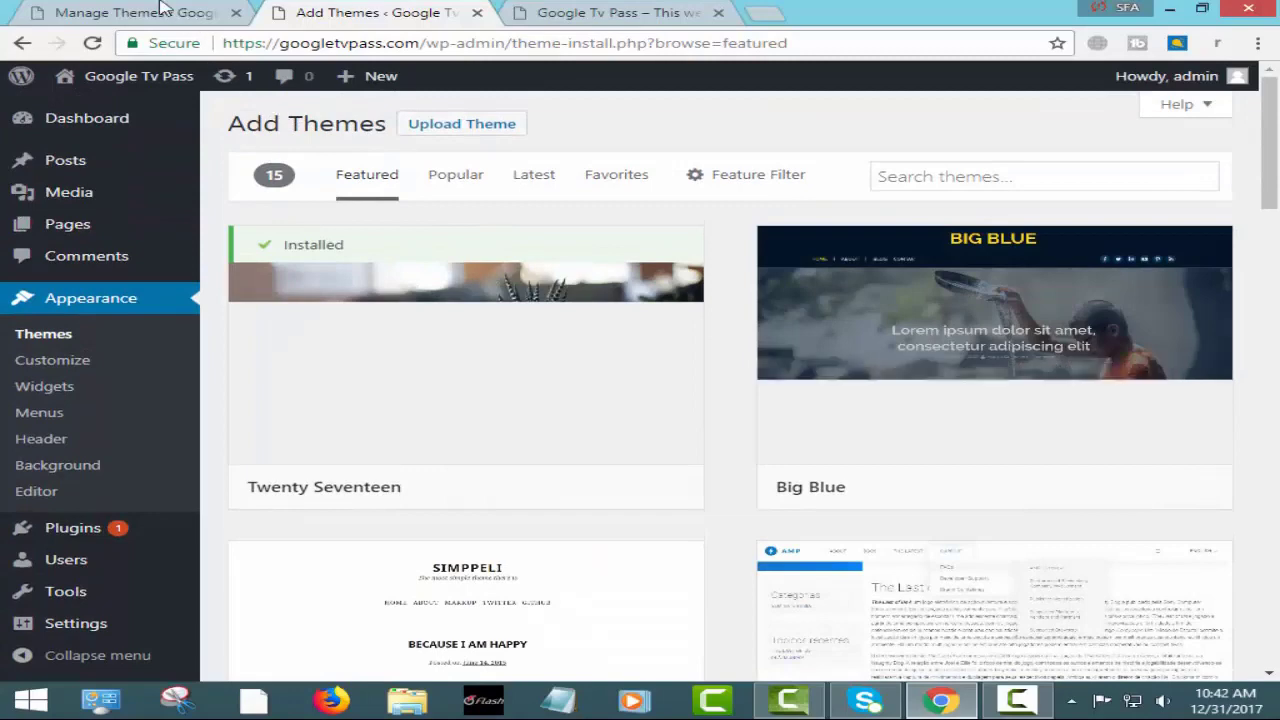
Close the Add Themes tab and open the site's Permalink Settings from the installed themes page
click(160, 12)
click(434, 12)
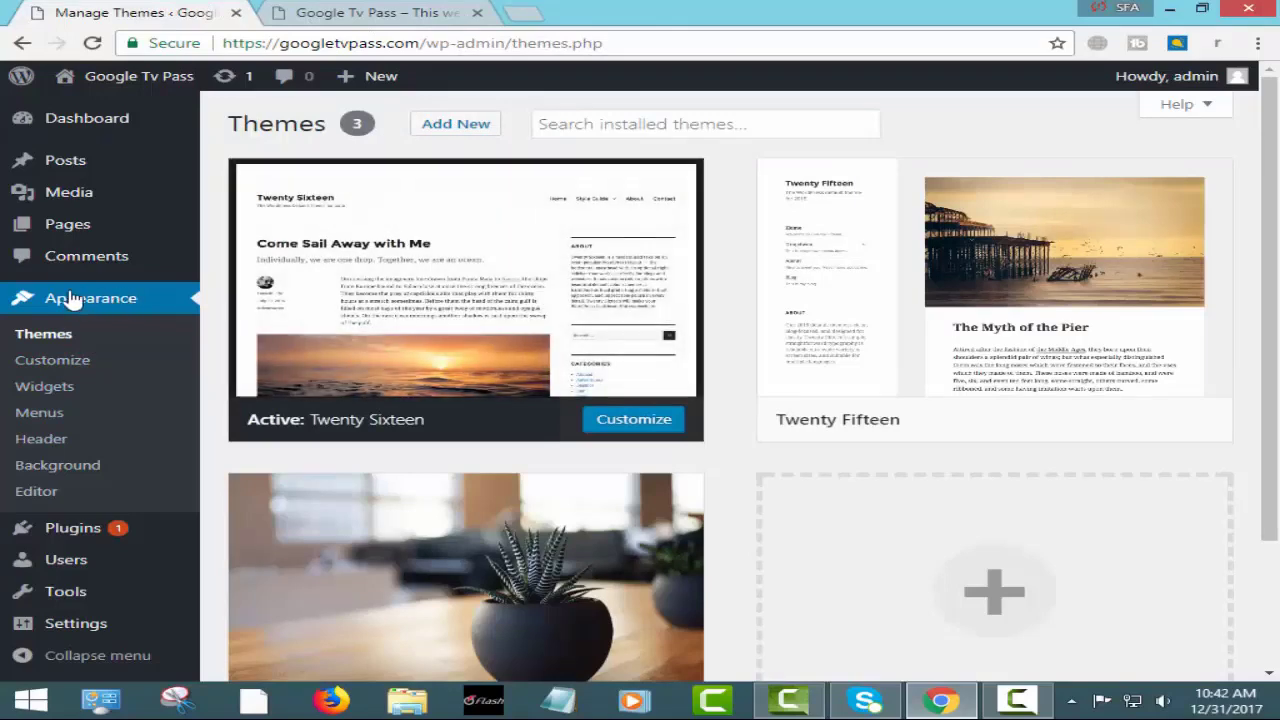
scroll(62, 576, down, 3)
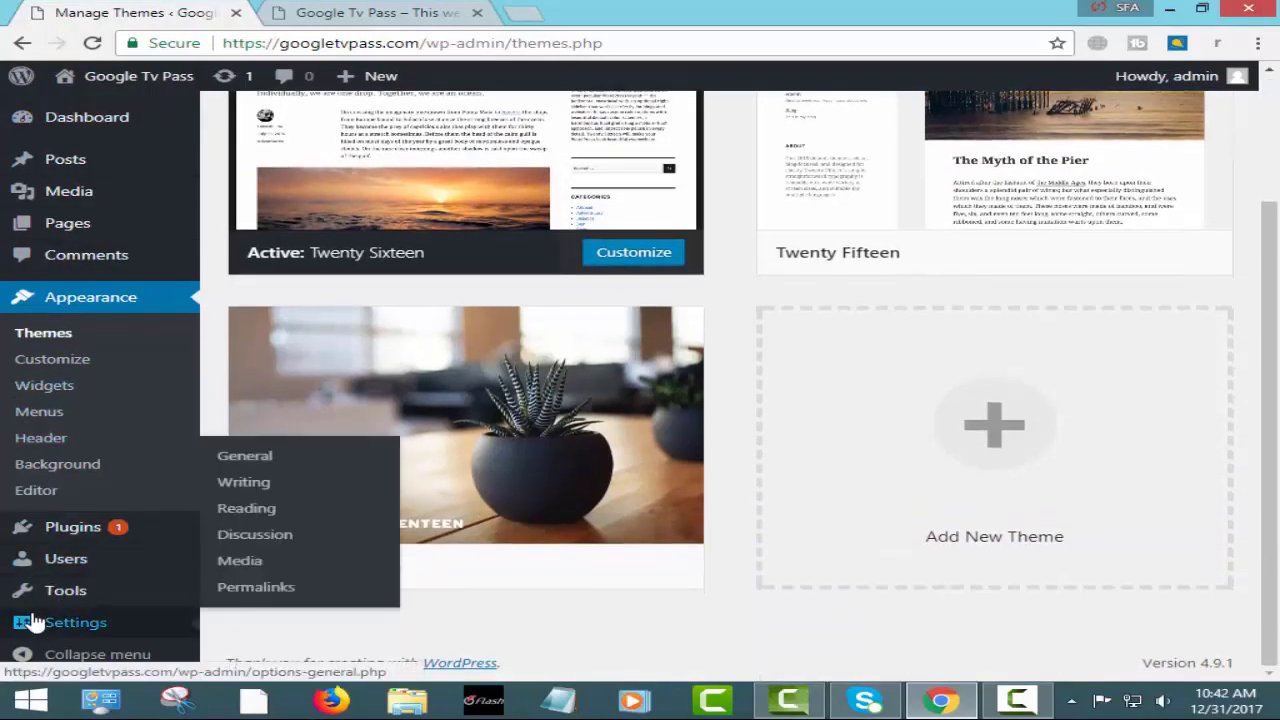
click(240, 483)
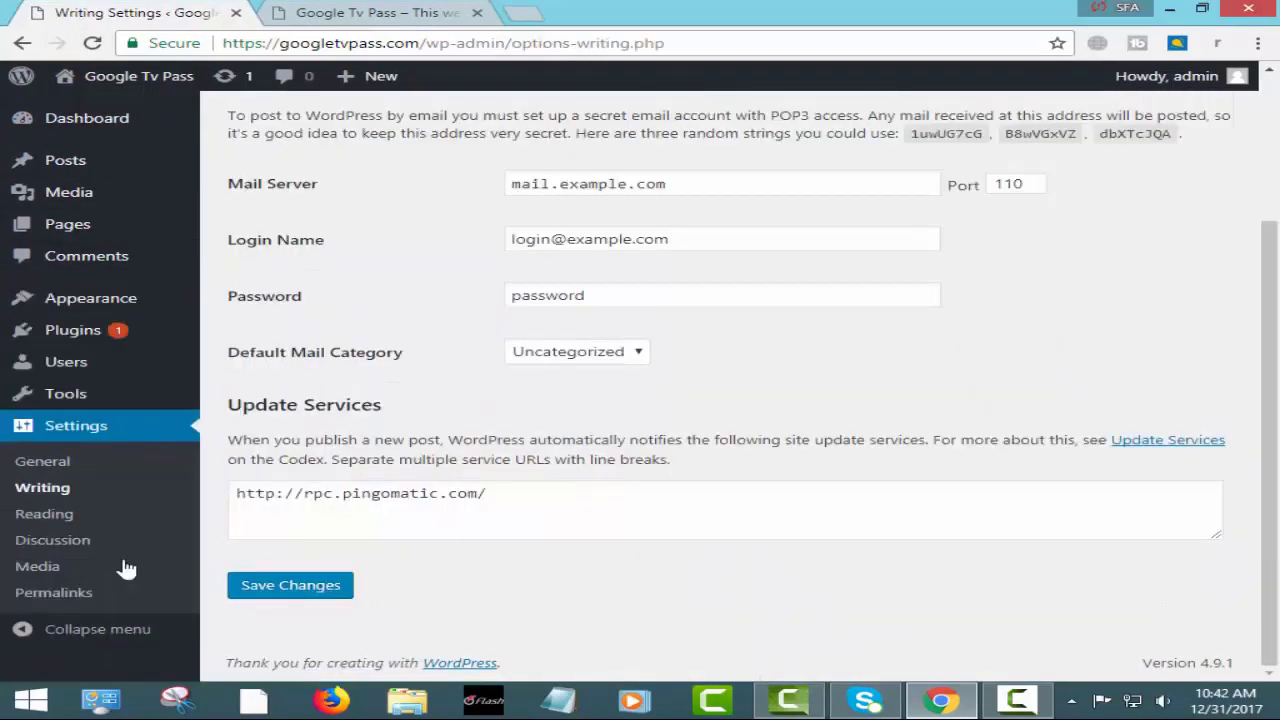
click(32, 597)
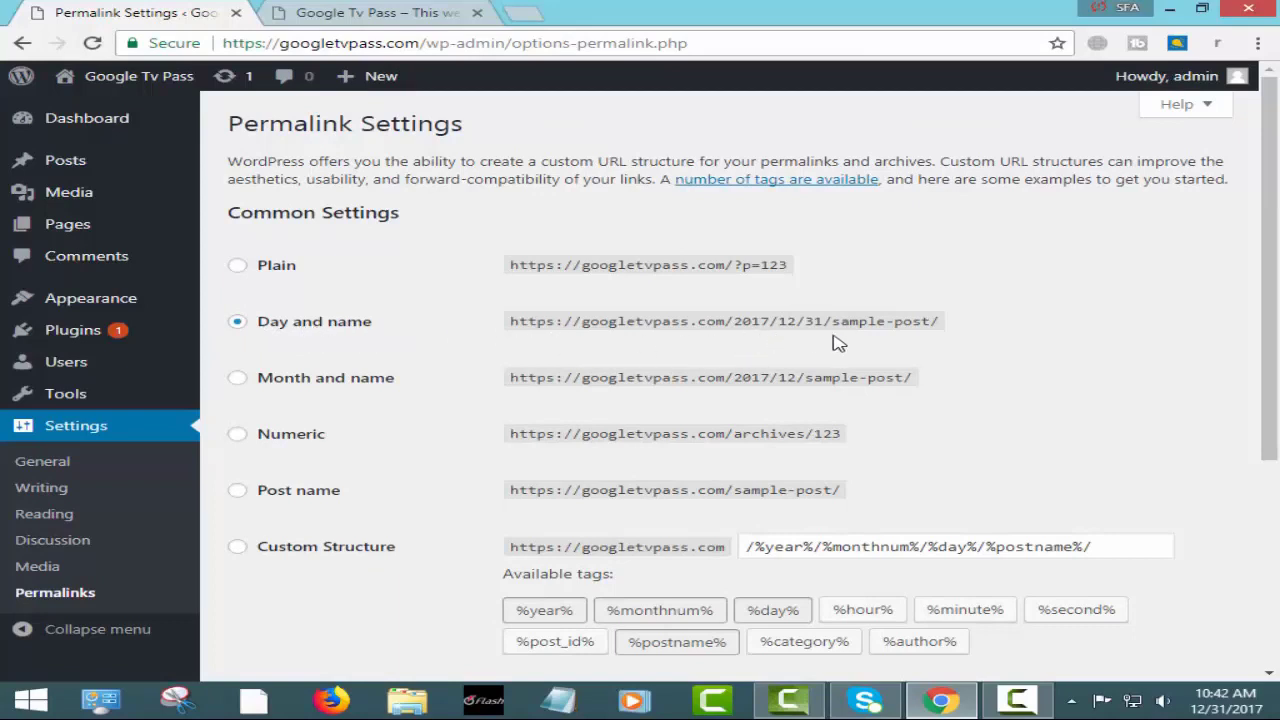
Highlight the date and post-name parts of the example URL for the Day and name permalink structure
drag(586, 317, 1011, 320)
click(975, 328)
drag(736, 326, 760, 323)
click(786, 324)
drag(830, 322, 922, 320)
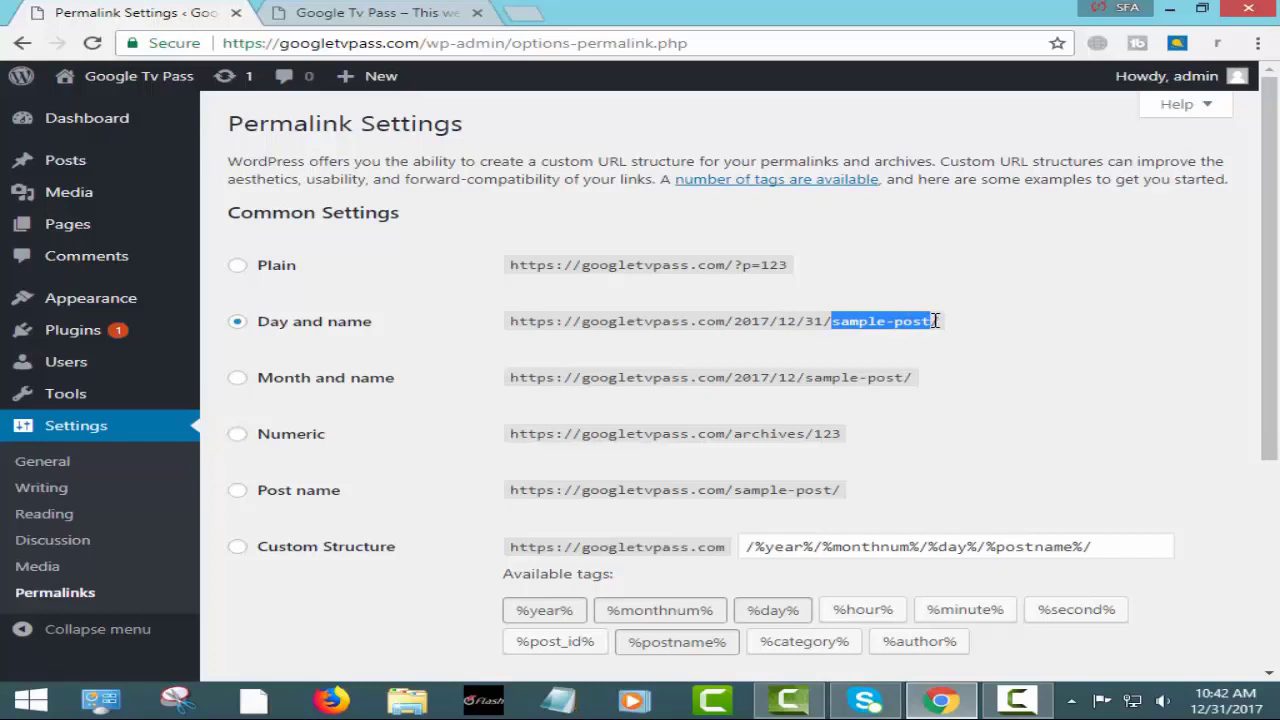
click(847, 326)
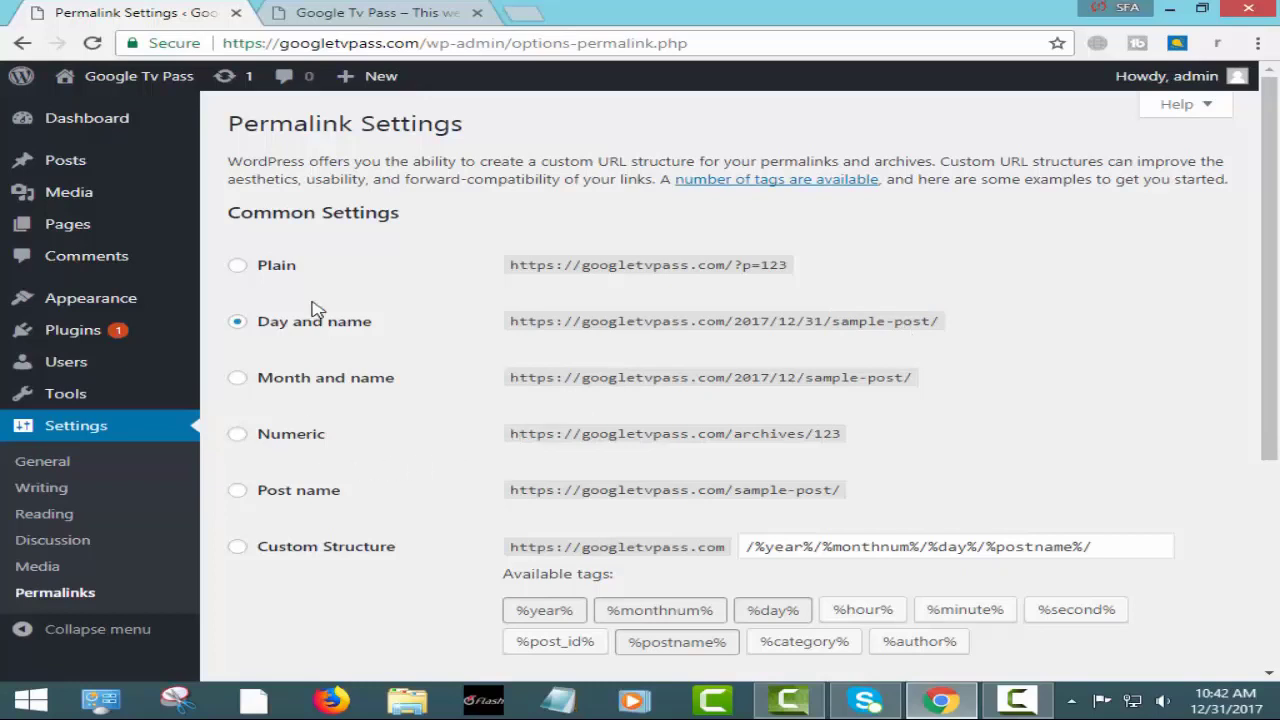
Set the permalink structure to Post name, point out the parts of its example URL, and save the changes
click(238, 492)
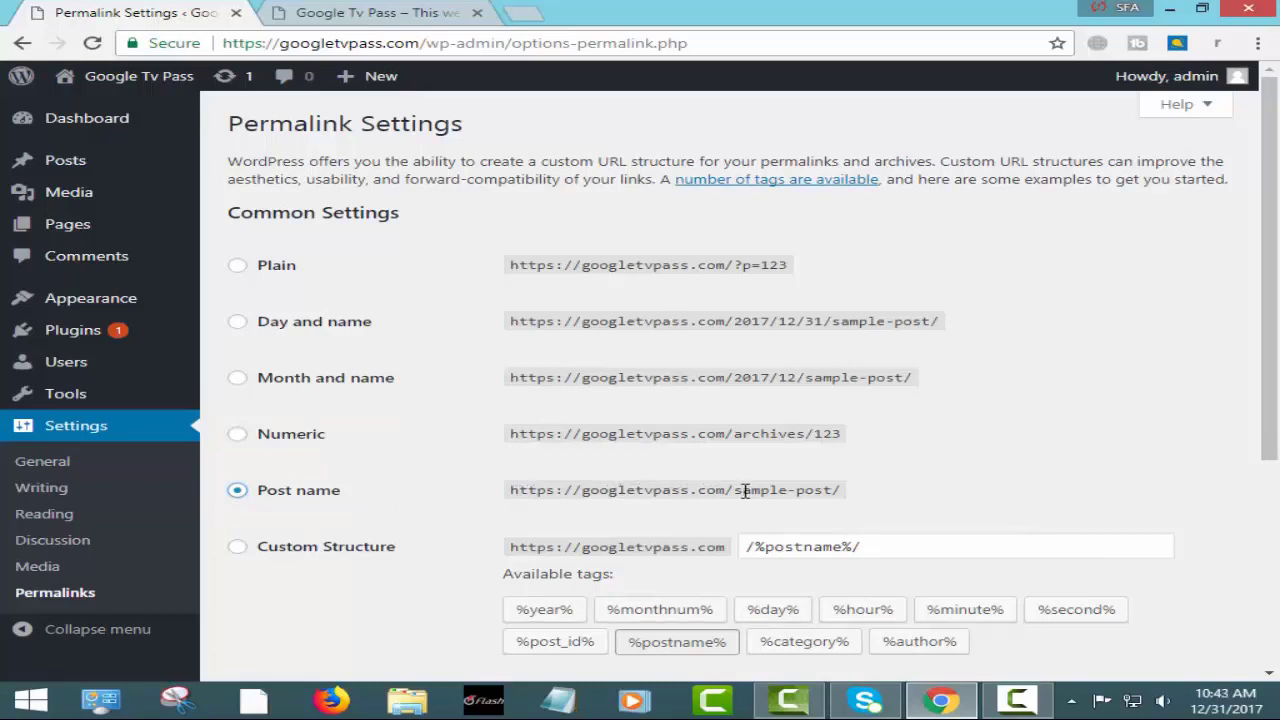
drag(737, 488, 505, 490)
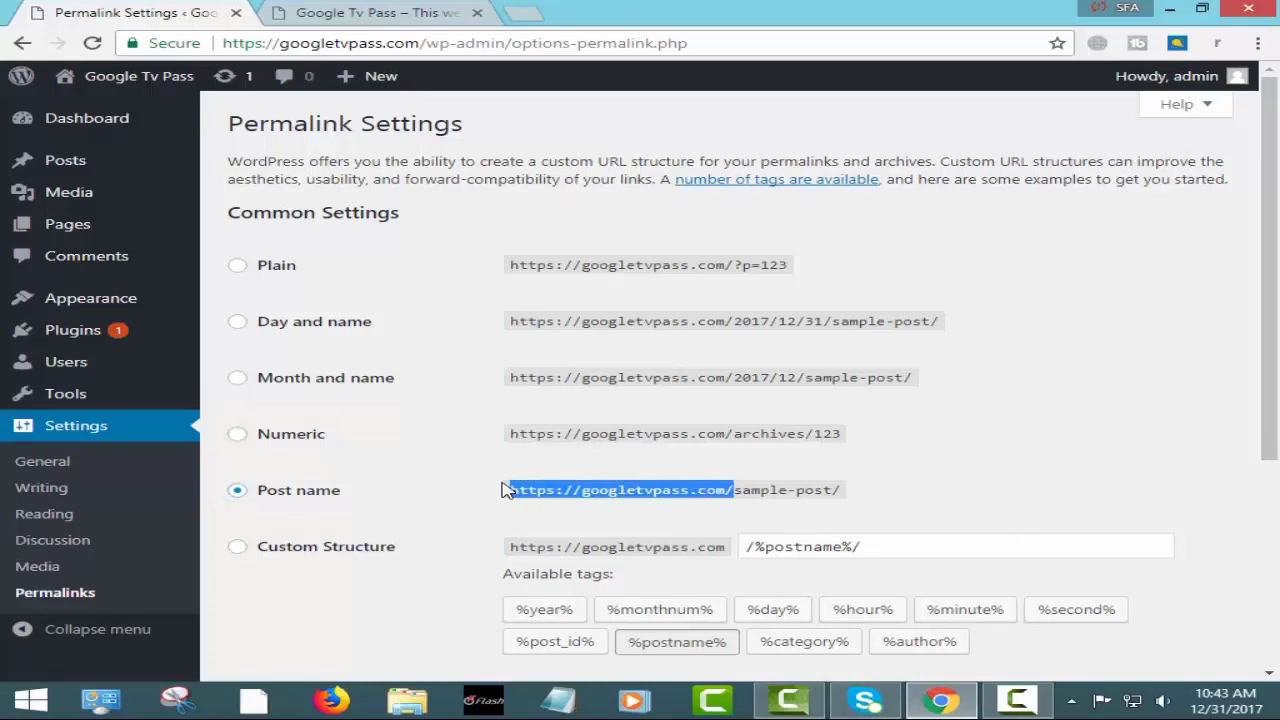
click(740, 490)
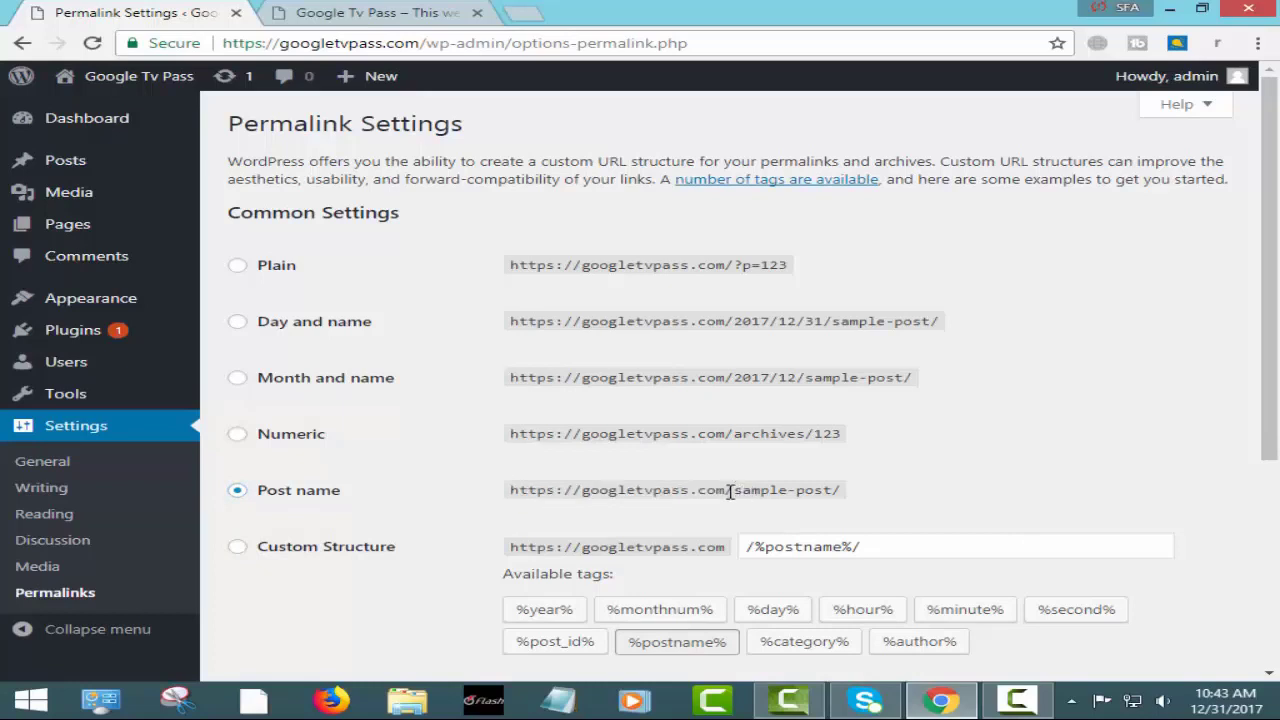
drag(730, 490, 836, 489)
click(836, 490)
scroll(405, 482, down, 3)
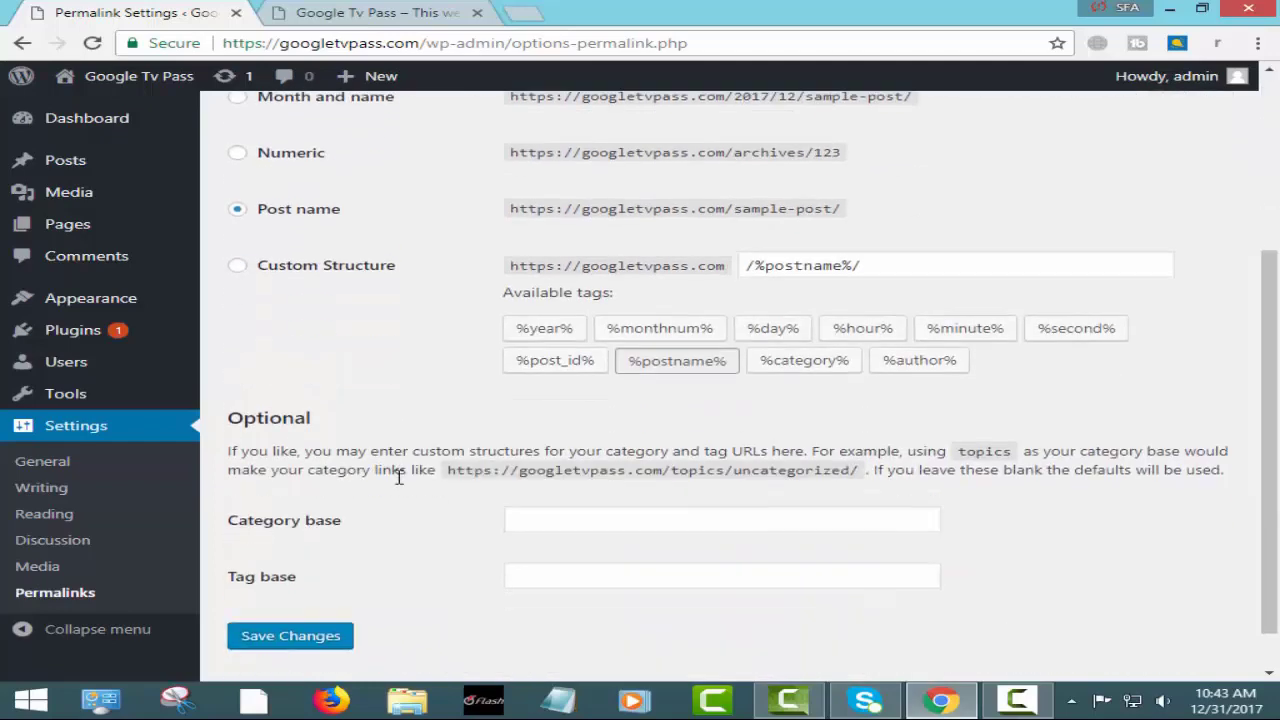
click(297, 634)
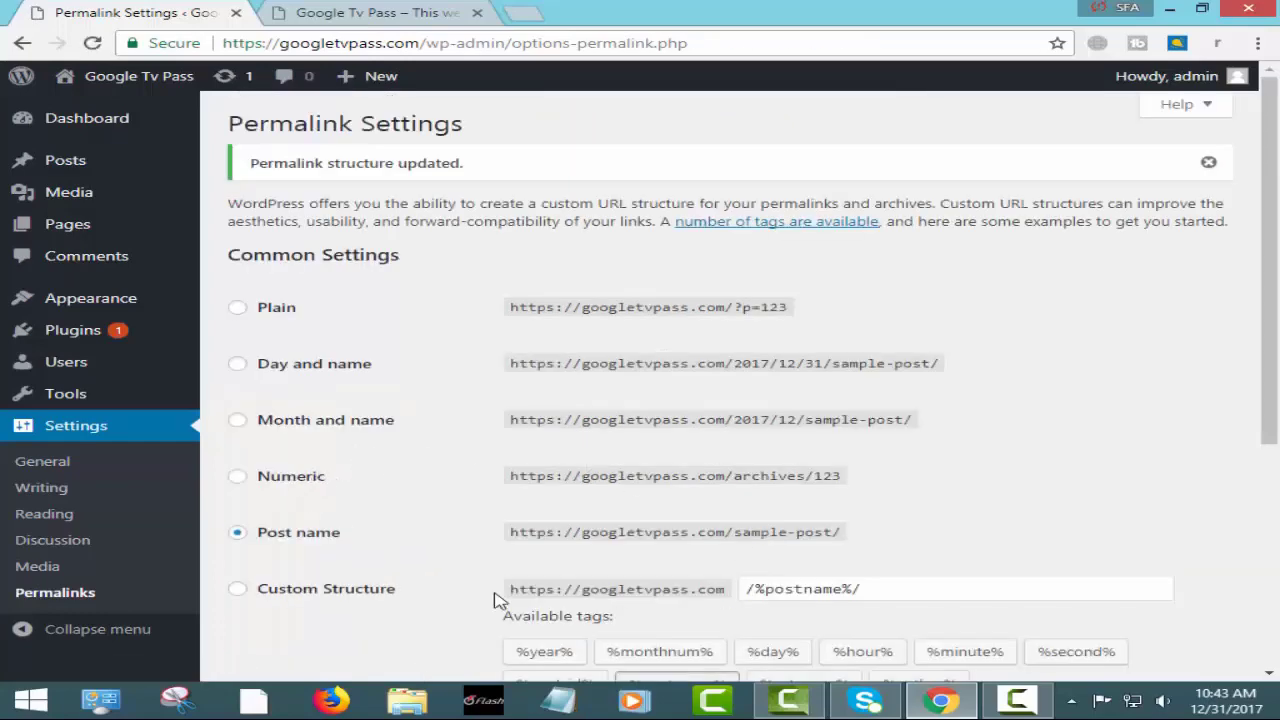
scroll(500, 565, down, 4)
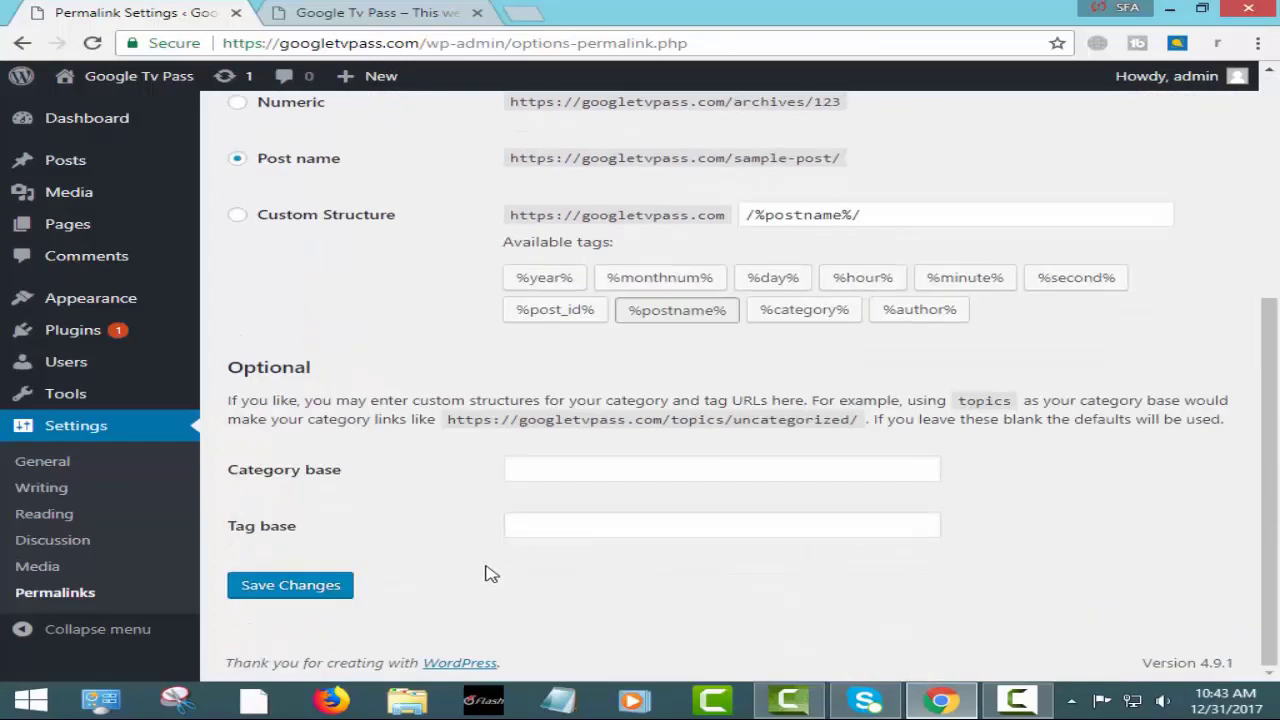
scroll(425, 490, up, 4)
Open the Customizer for the active theme
mouse_move(73, 378)
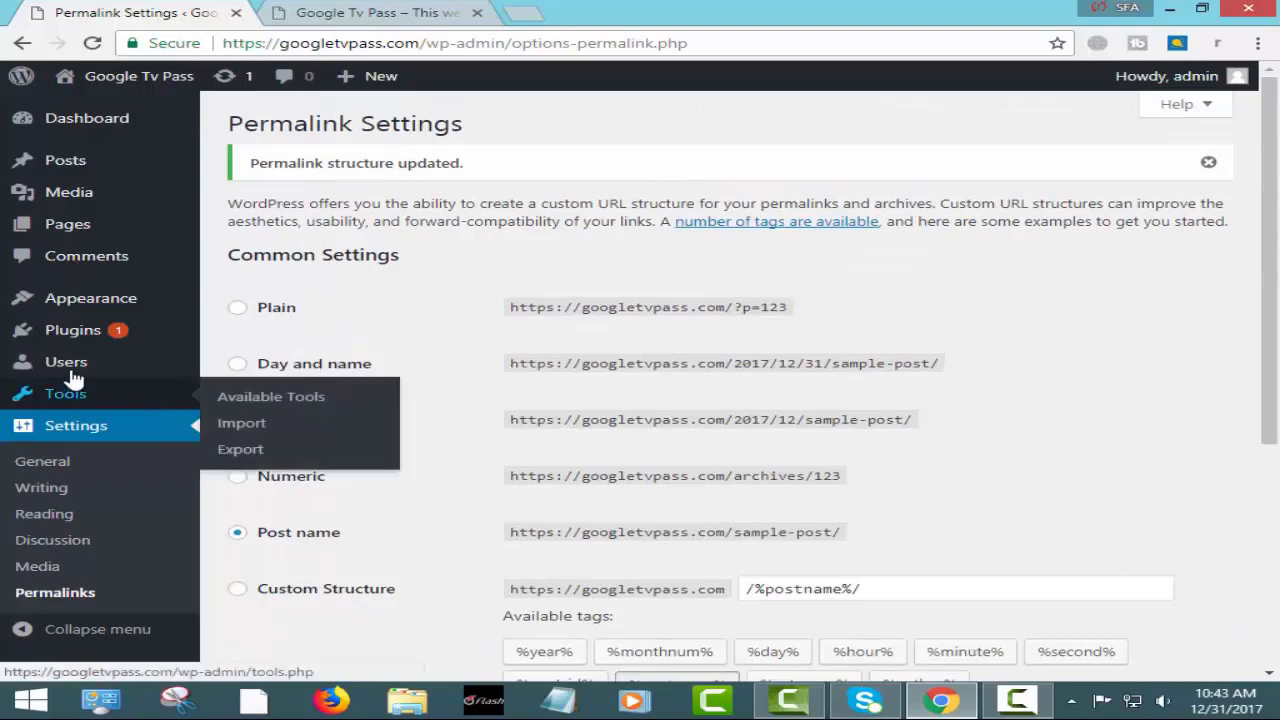
mouse_move(30, 298)
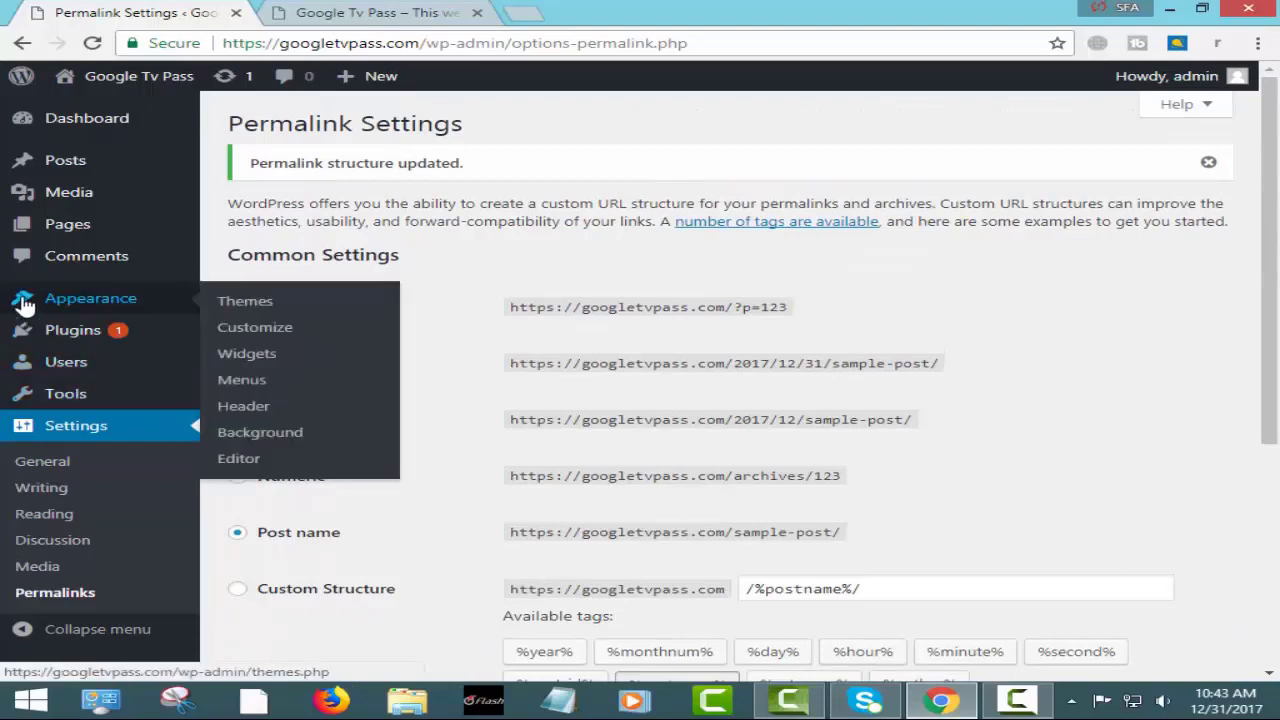
click(245, 333)
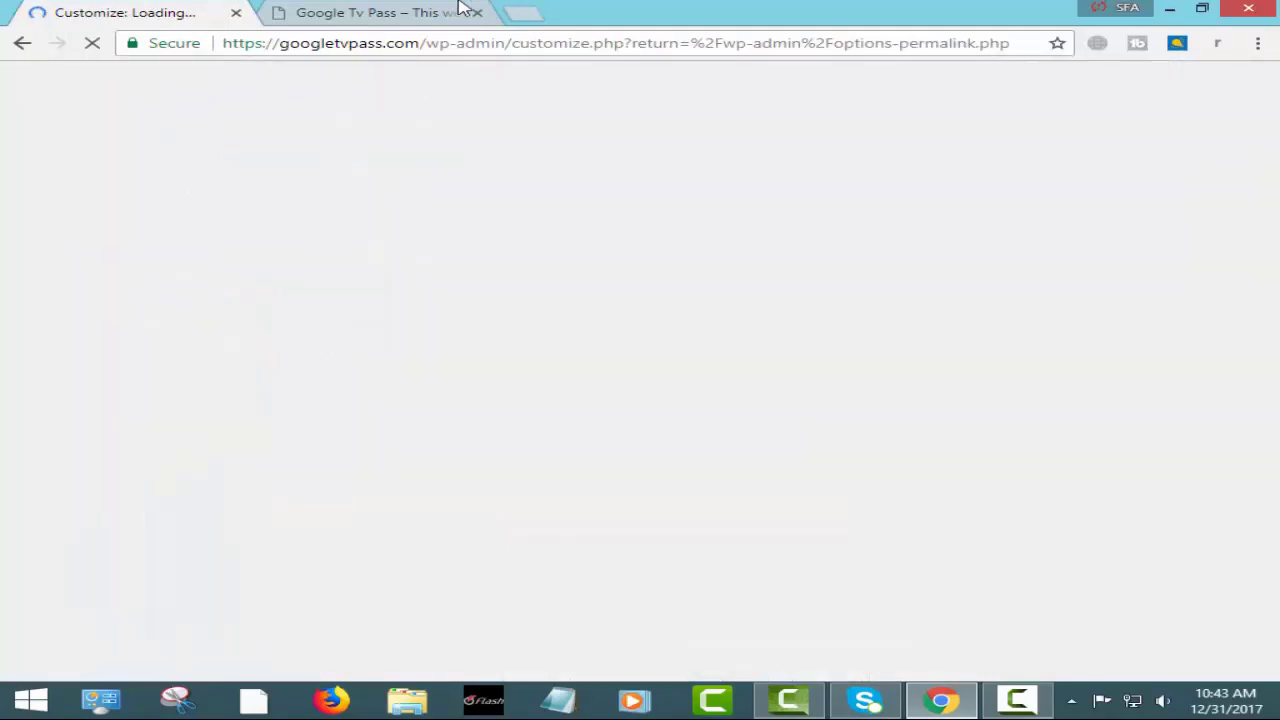
Reload the live Google Tv Pass home page in its own tab and look over its posts and sidebar
click(355, 12)
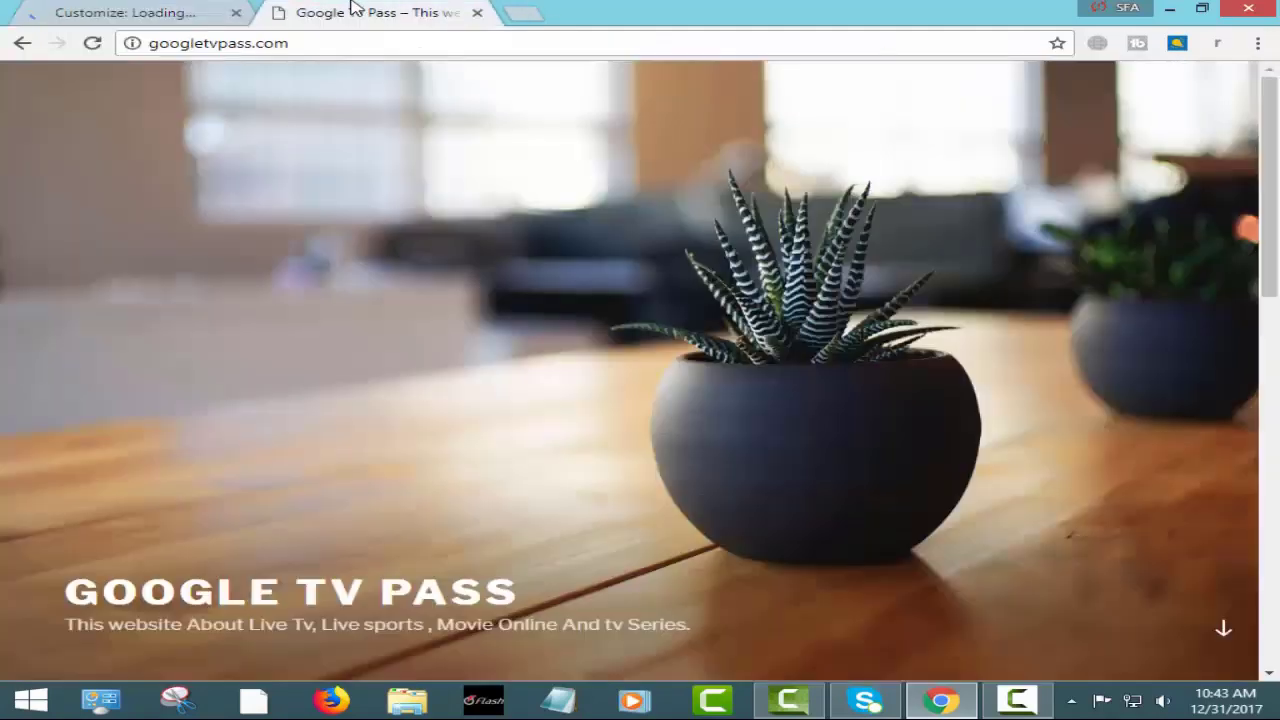
click(150, 10)
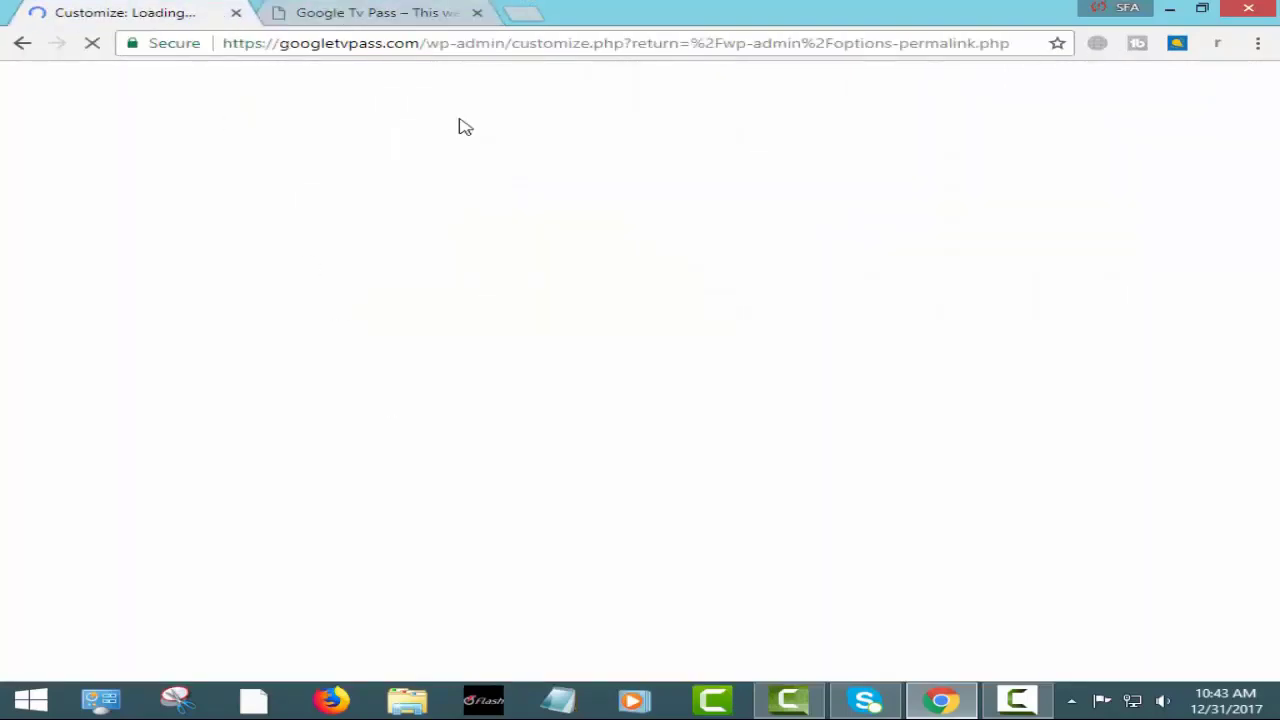
click(408, 8)
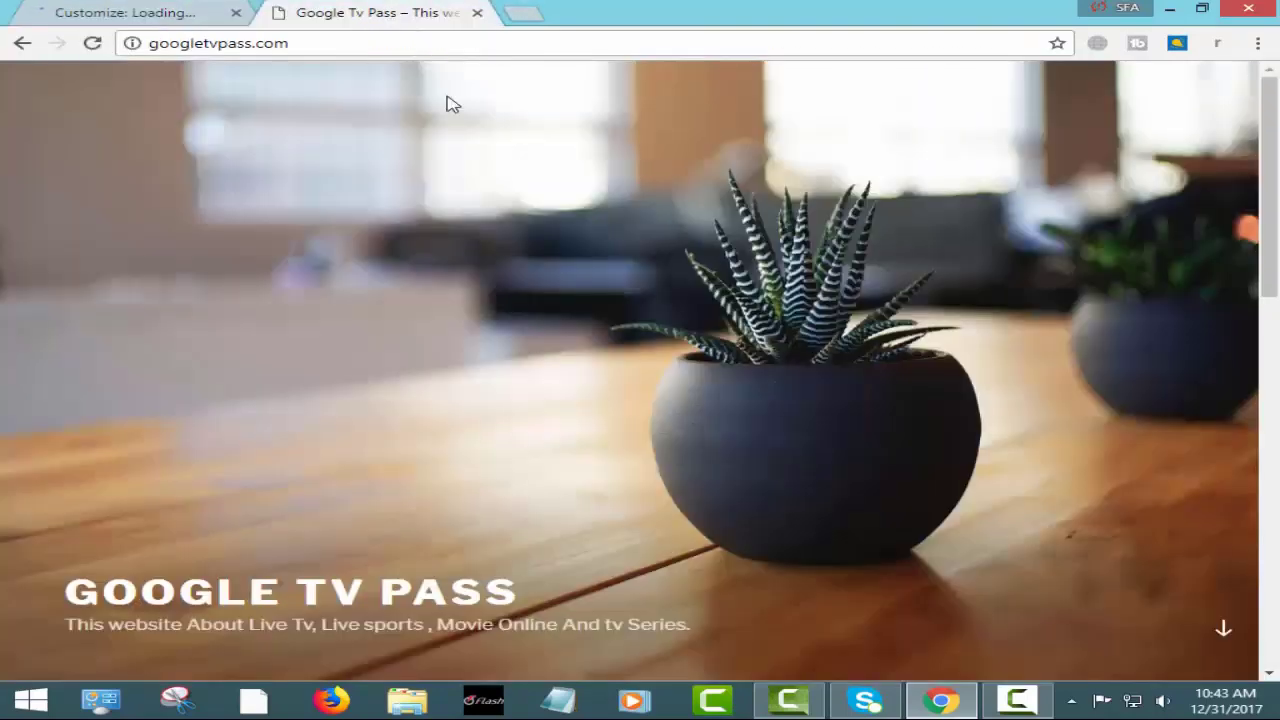
click(91, 43)
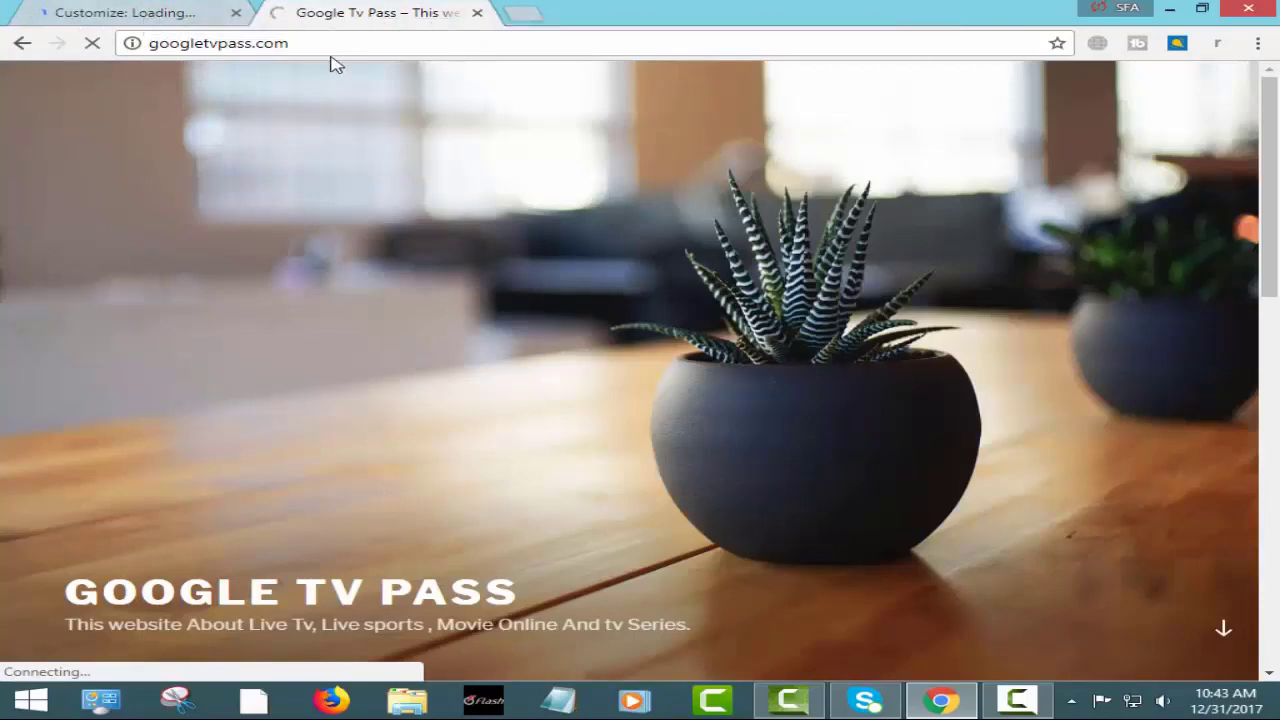
click(145, 9)
click(344, 9)
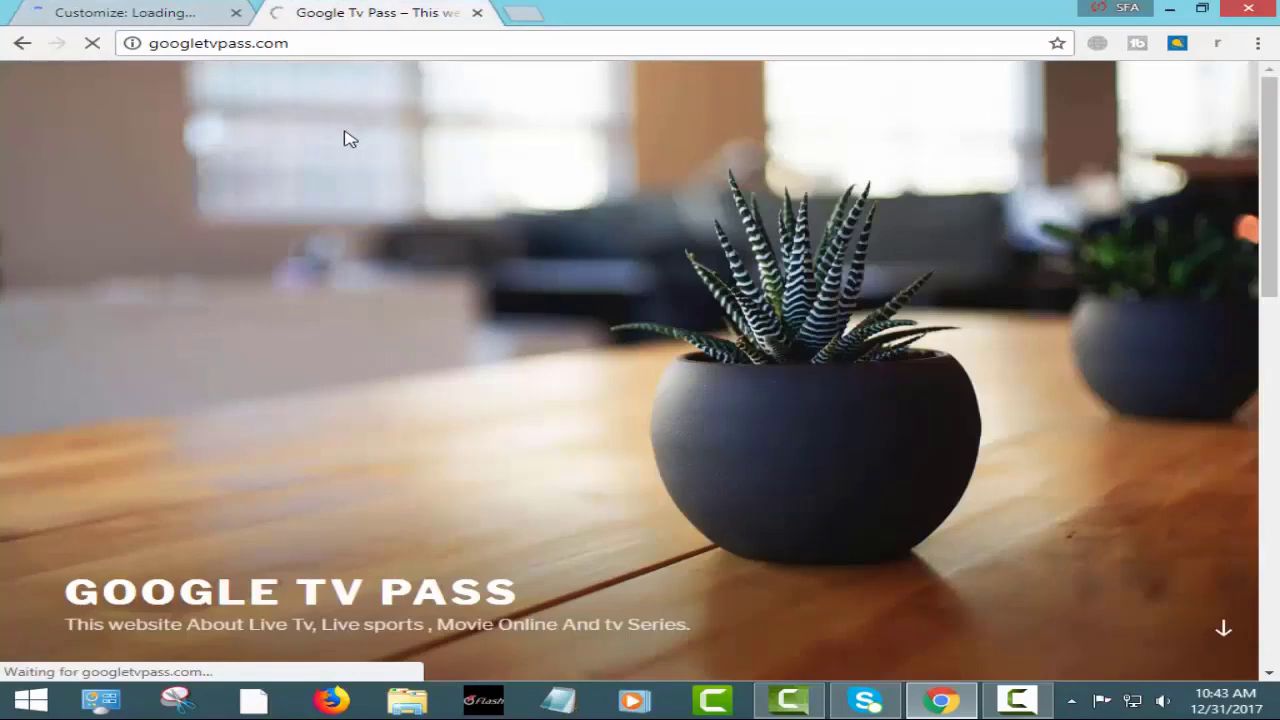
click(145, 12)
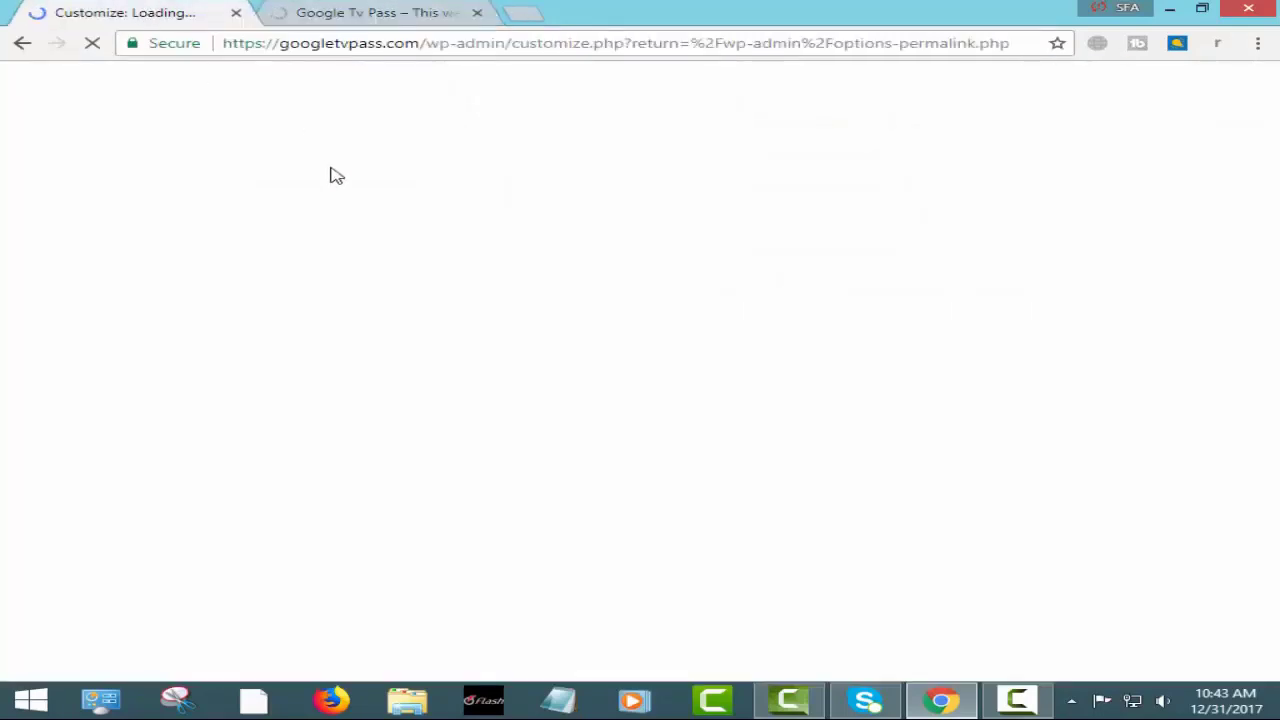
click(400, 11)
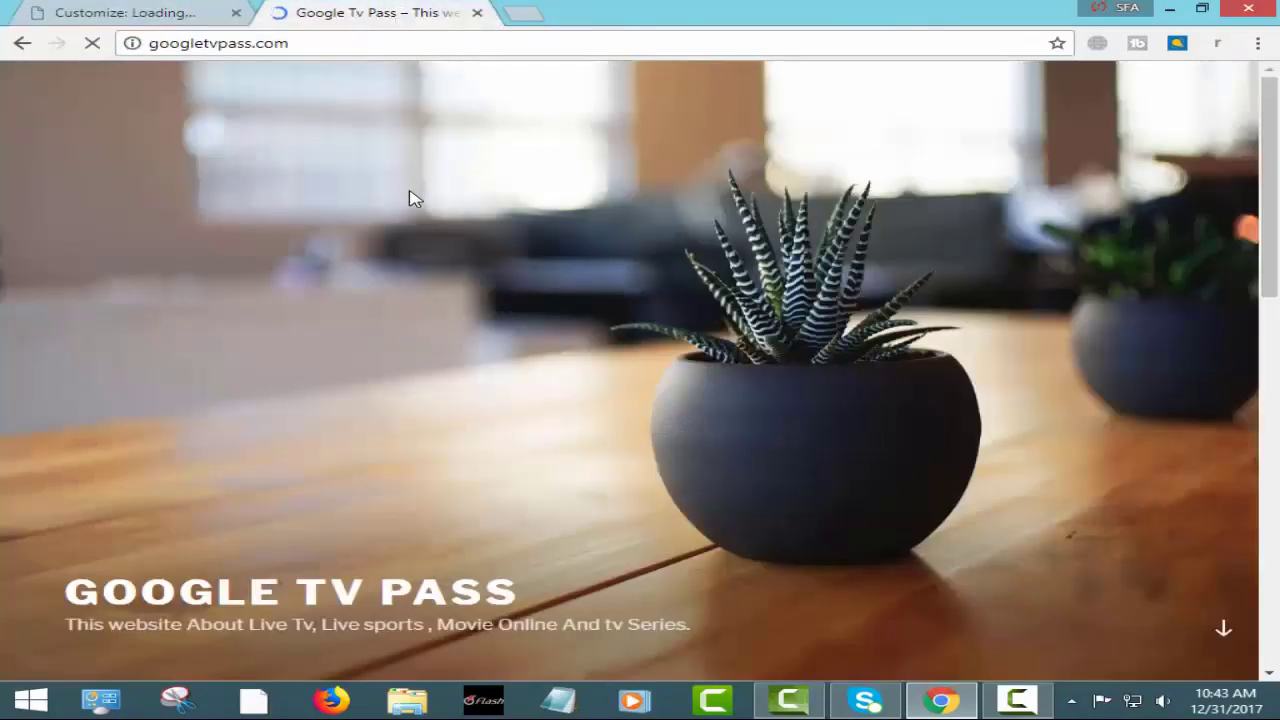
click(101, 11)
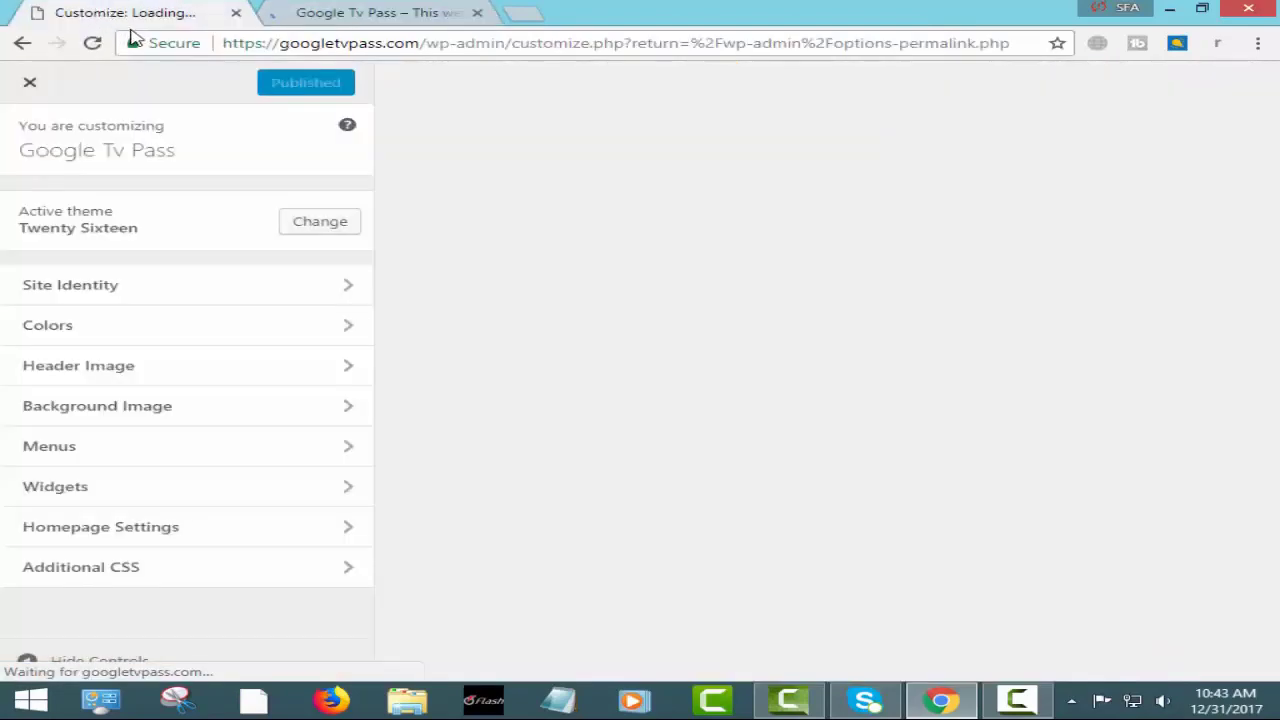
click(373, 11)
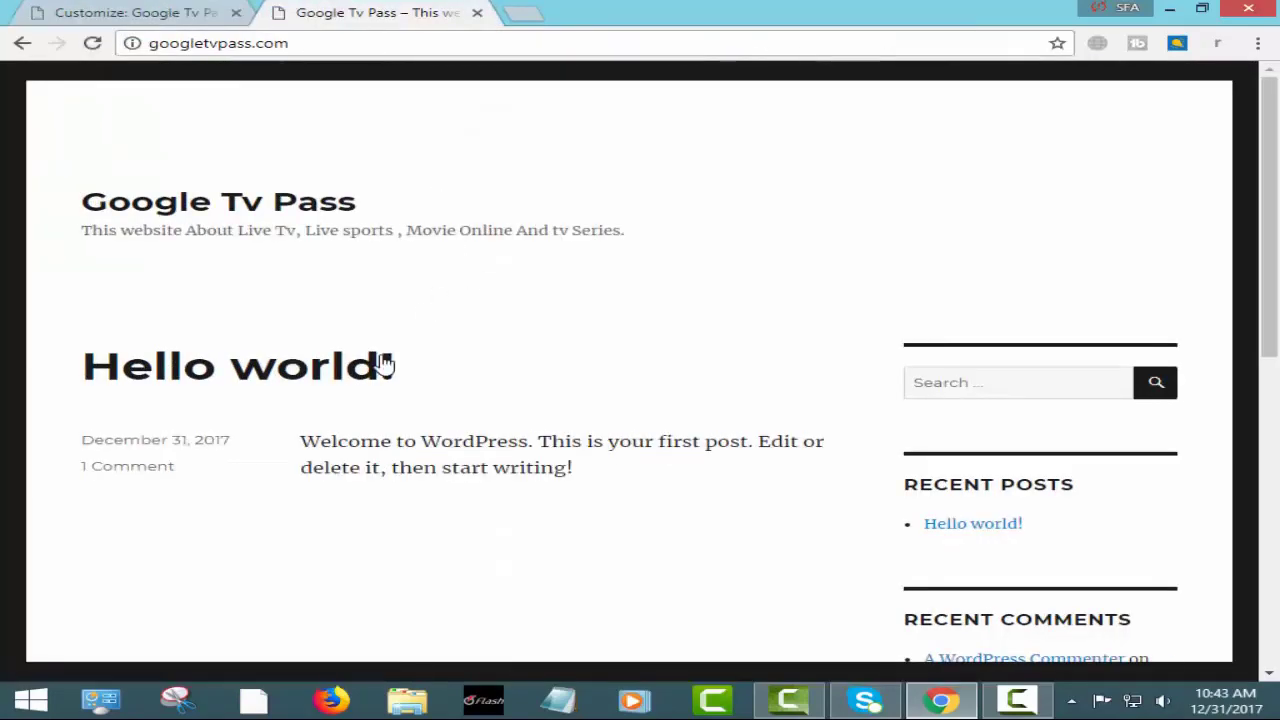
scroll(771, 491, down, 5)
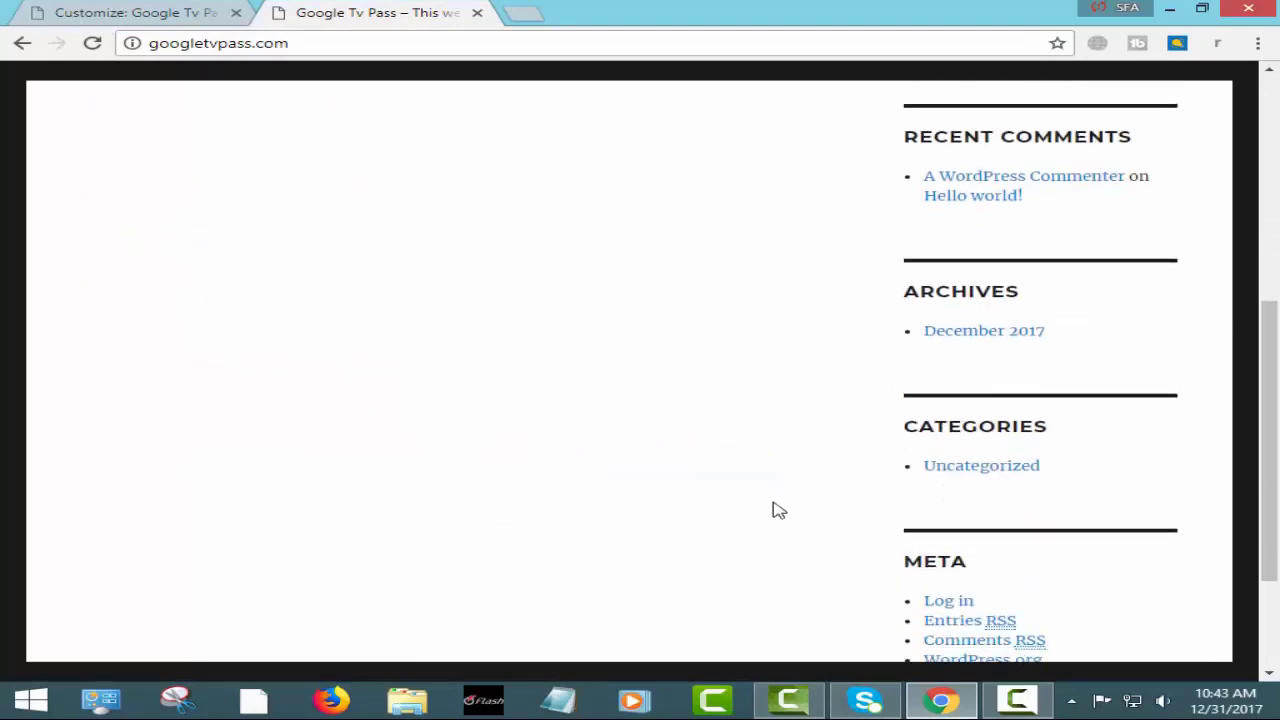
scroll(775, 510, down, 2)
scroll(771, 505, up, 10)
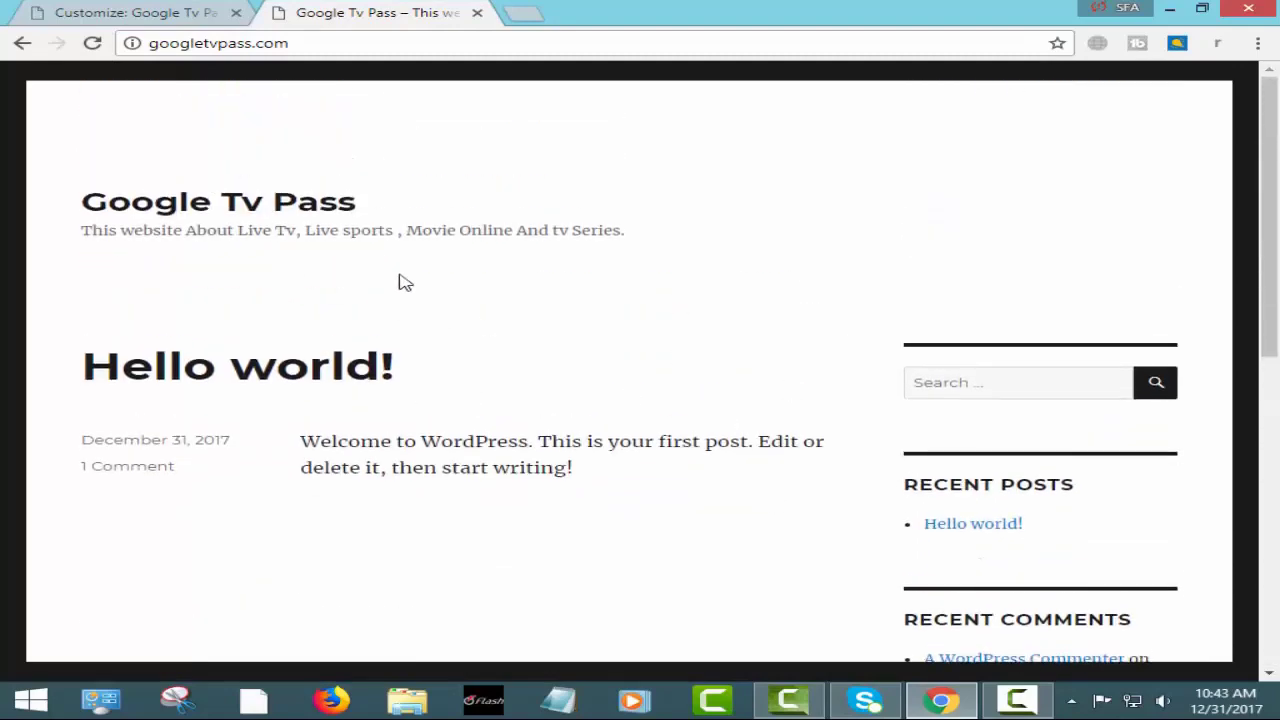
Return to the Customizer and open the Site Identity settings
click(124, 12)
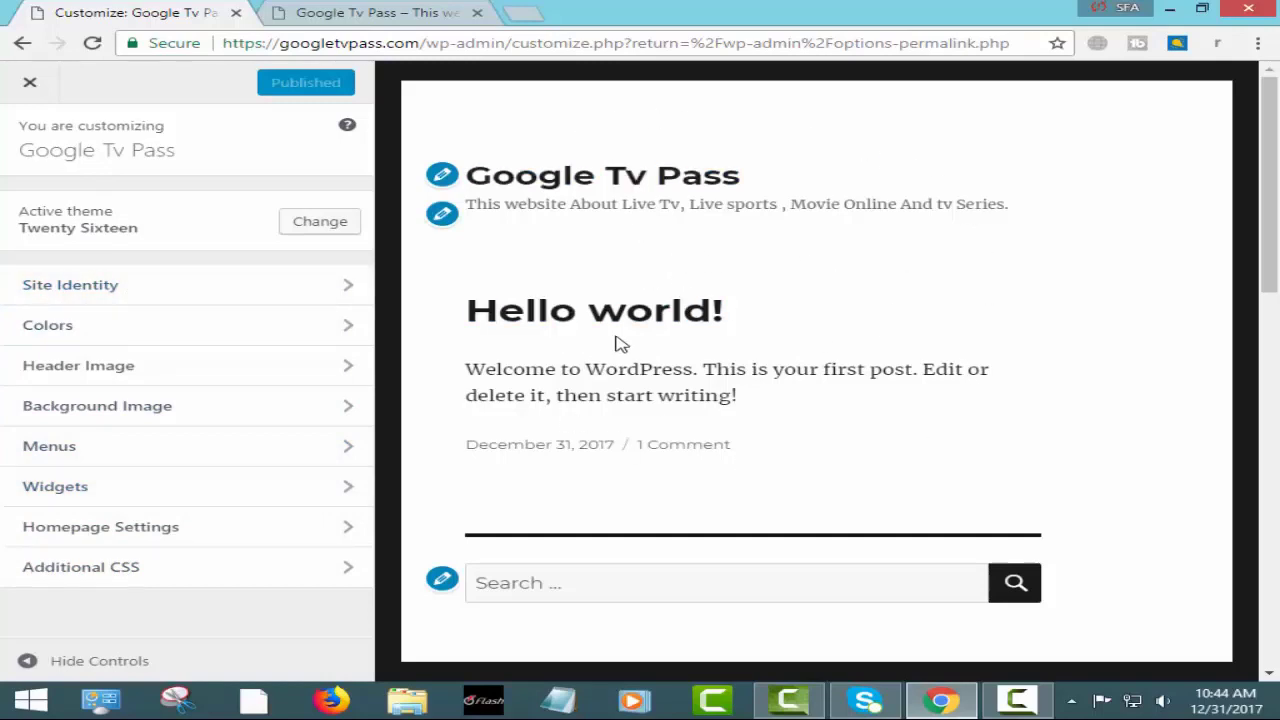
click(138, 285)
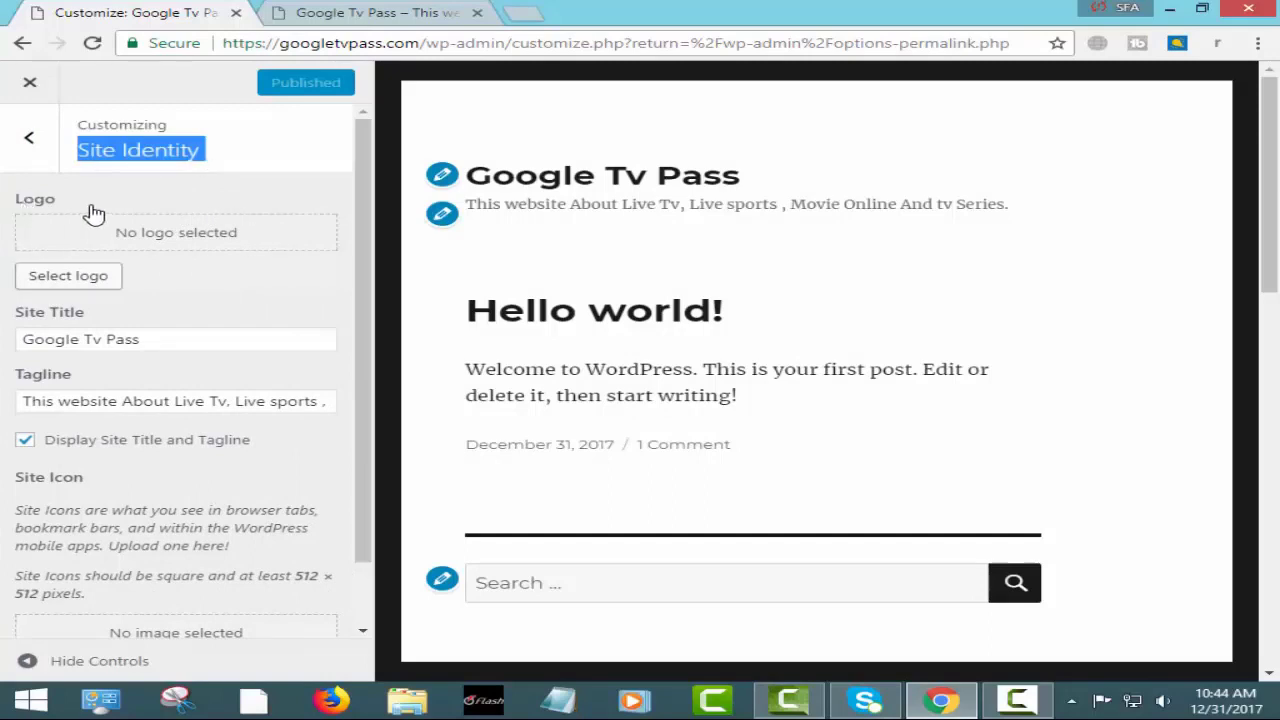
click(210, 284)
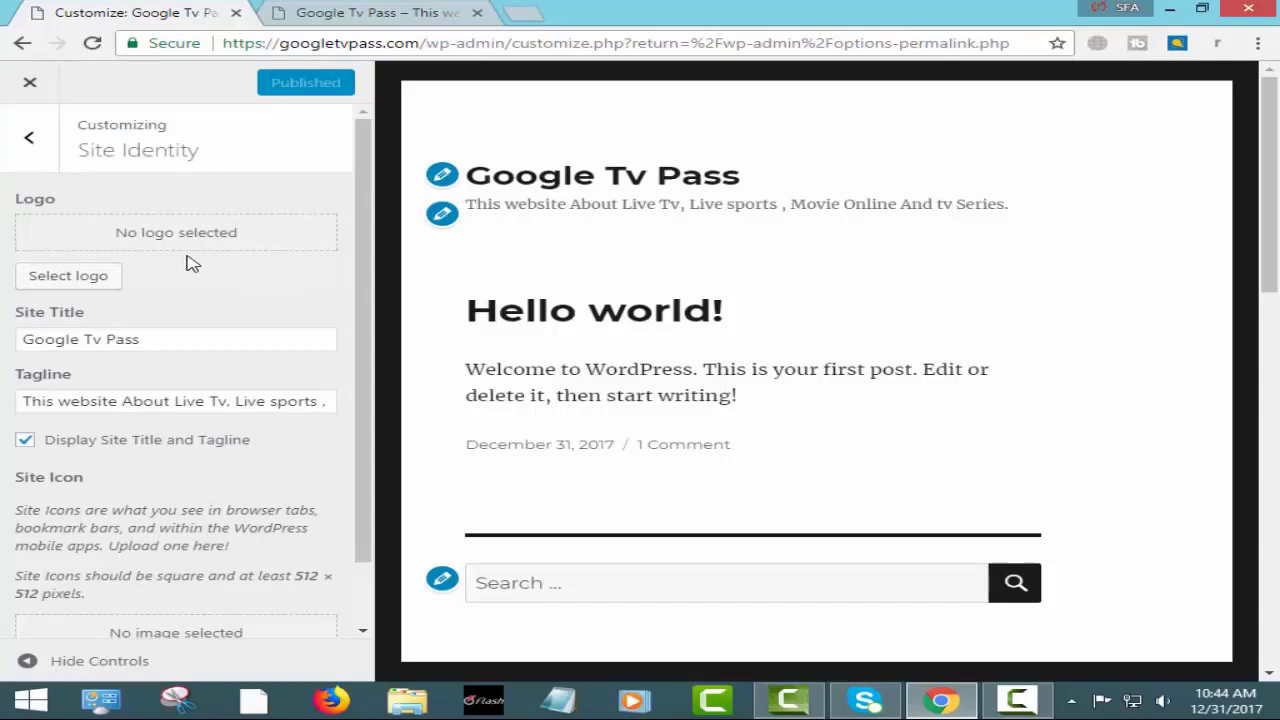
Open the logo chooser to view its upload options, and close it without choosing a logo
click(75, 283)
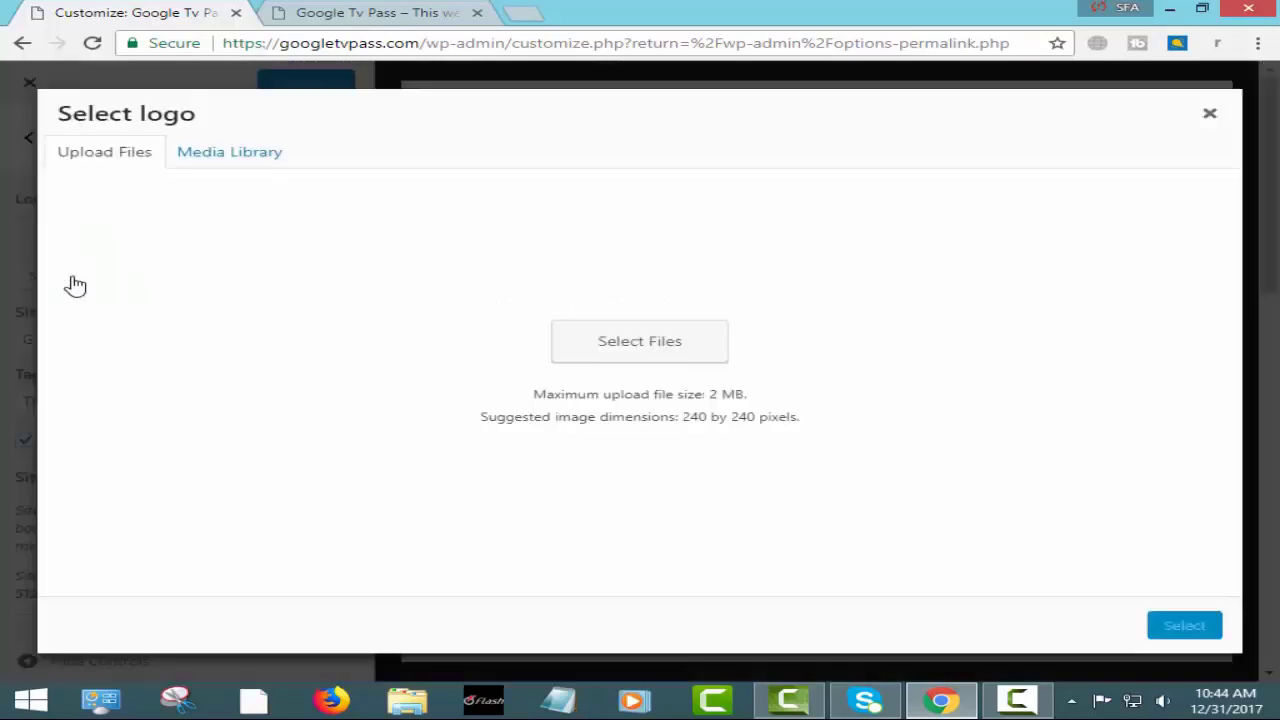
click(1210, 117)
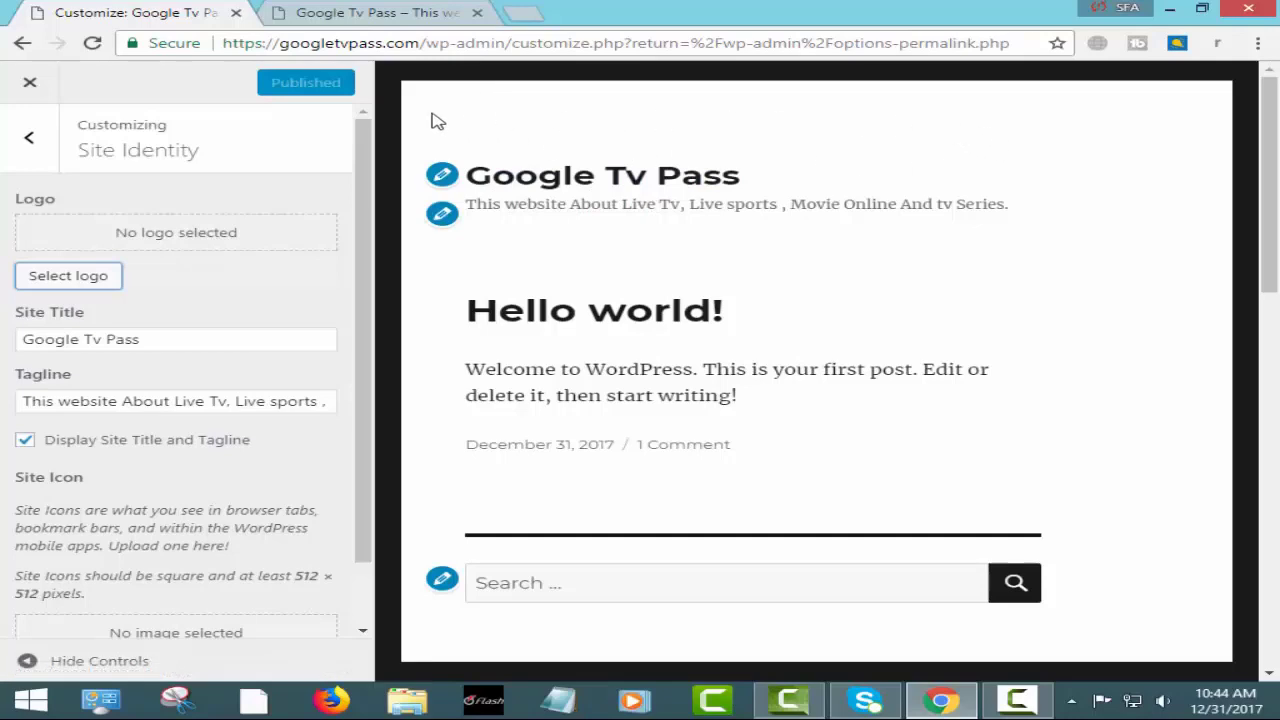
click(172, 308)
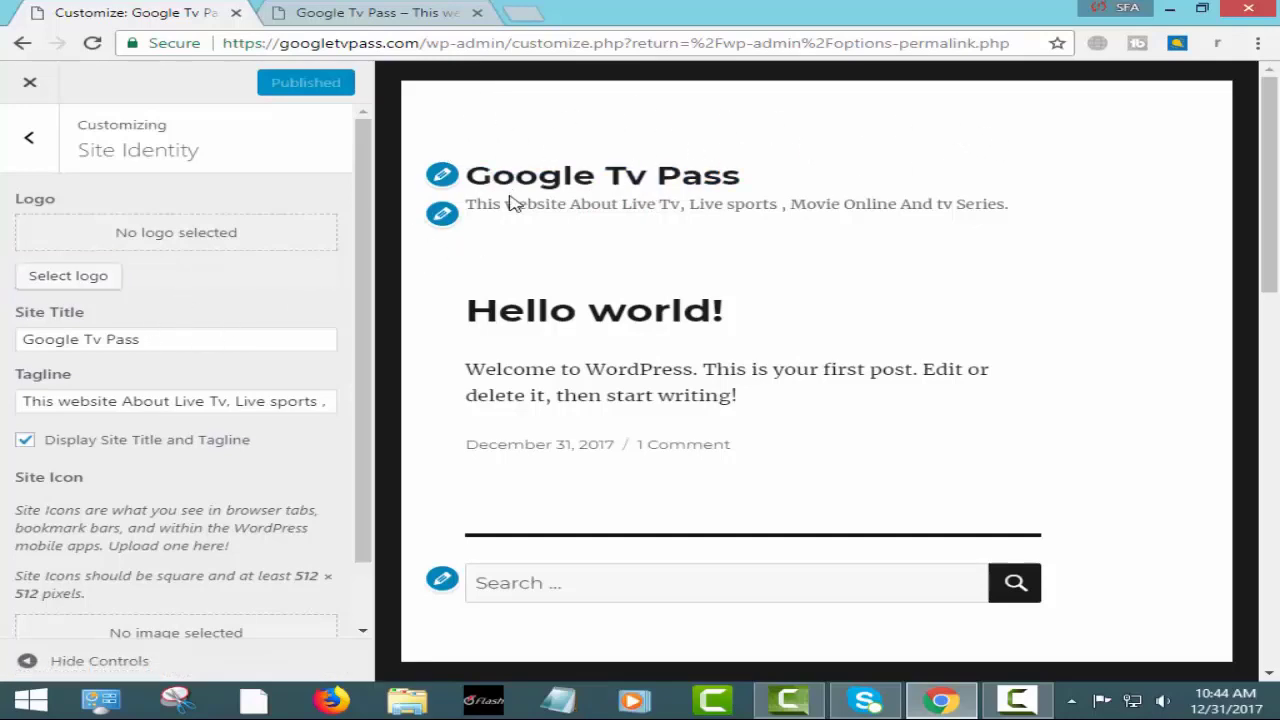
Try extending the site title to Google Tv Pass 2018, and remove the added 2018 again
click(178, 341)
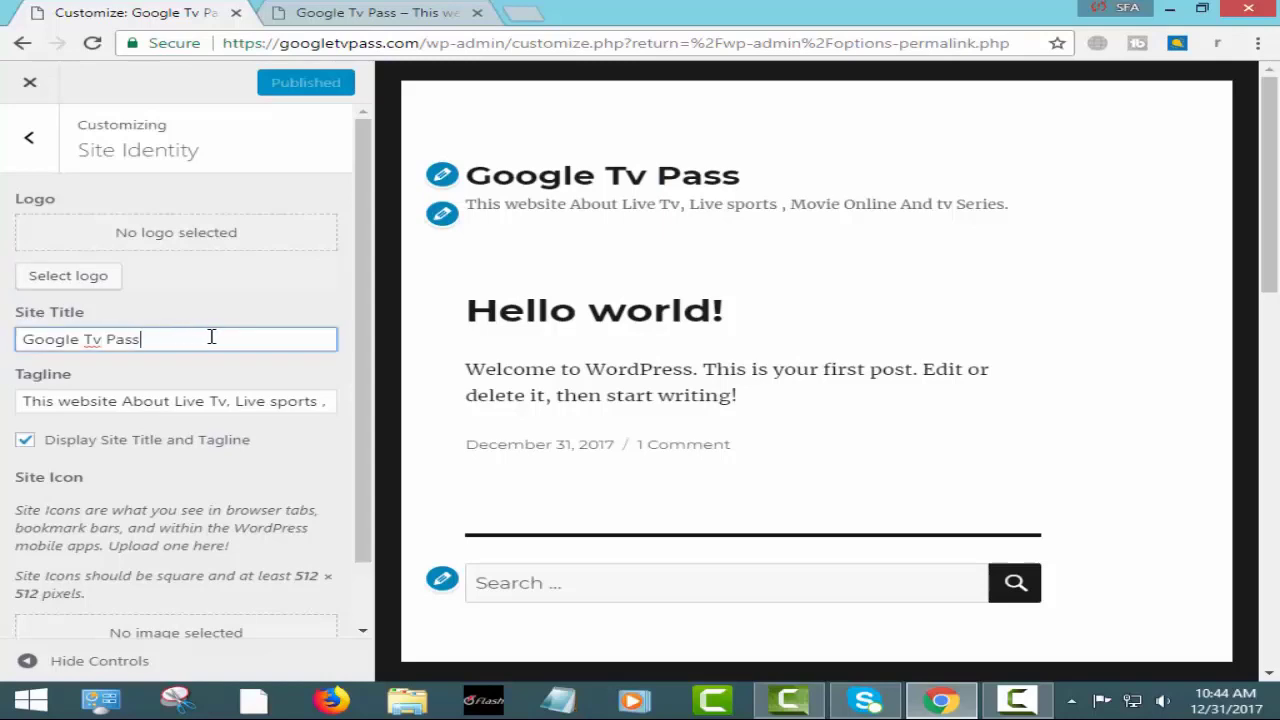
triple_click(211, 337)
double_click(231, 343)
click(183, 339)
text(20)
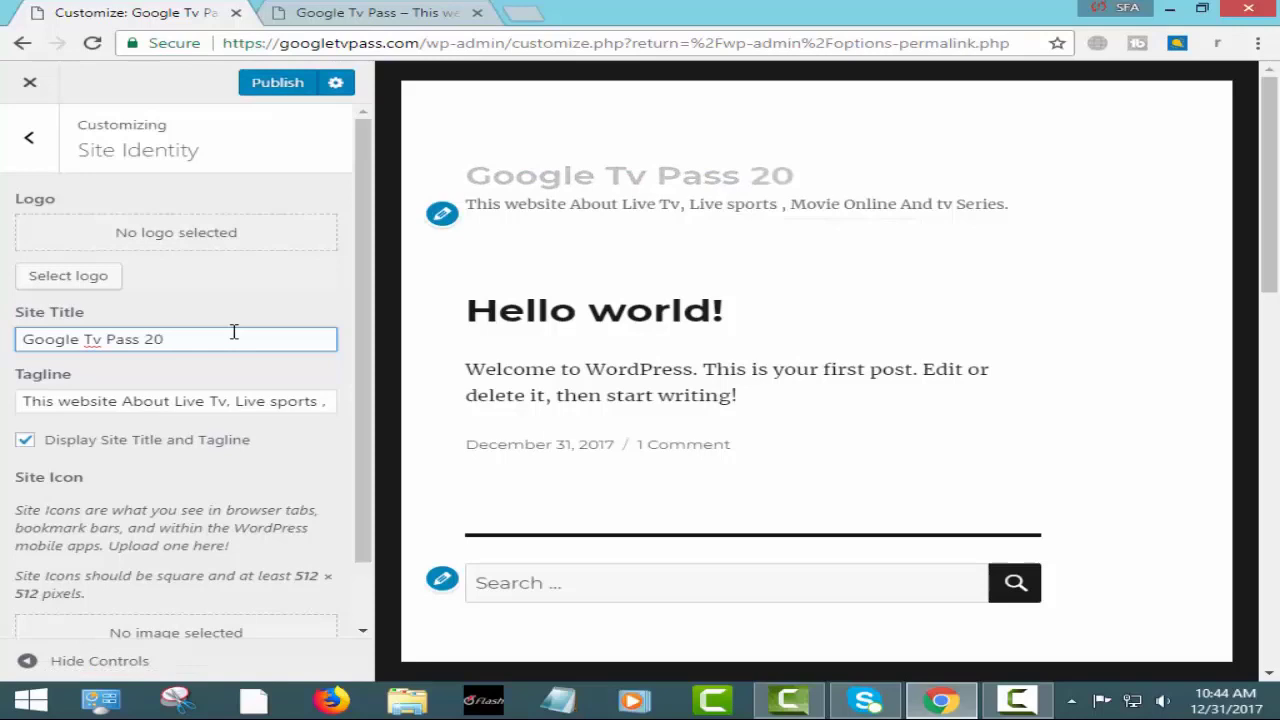
text(18)
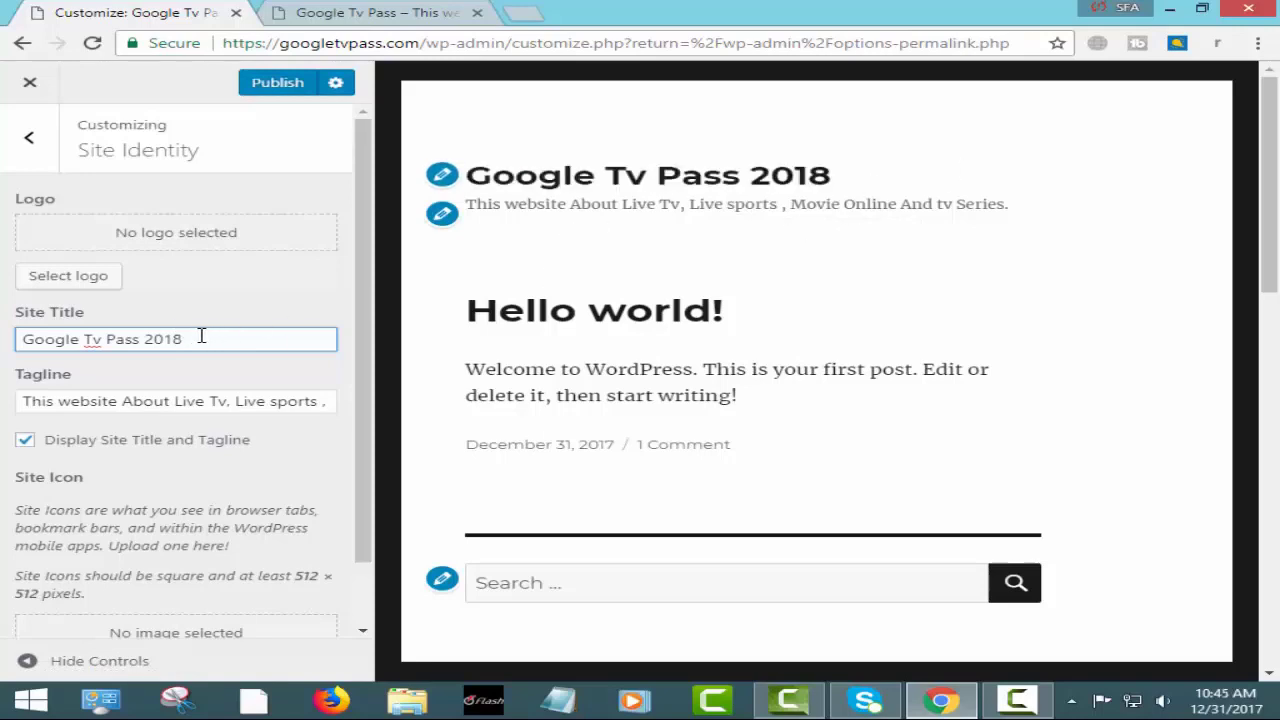
drag(200, 338, 150, 339)
key(BackSpace)
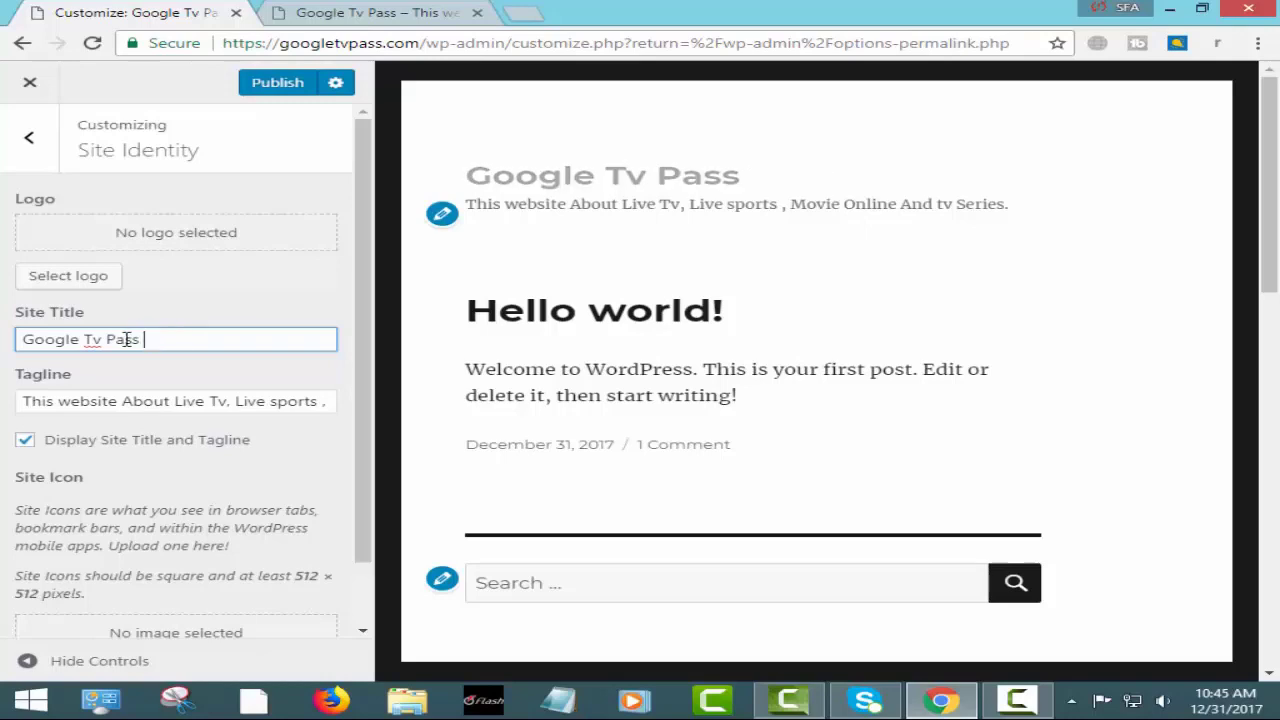
Highlight the site's entire tagline text through to its end
click(214, 399)
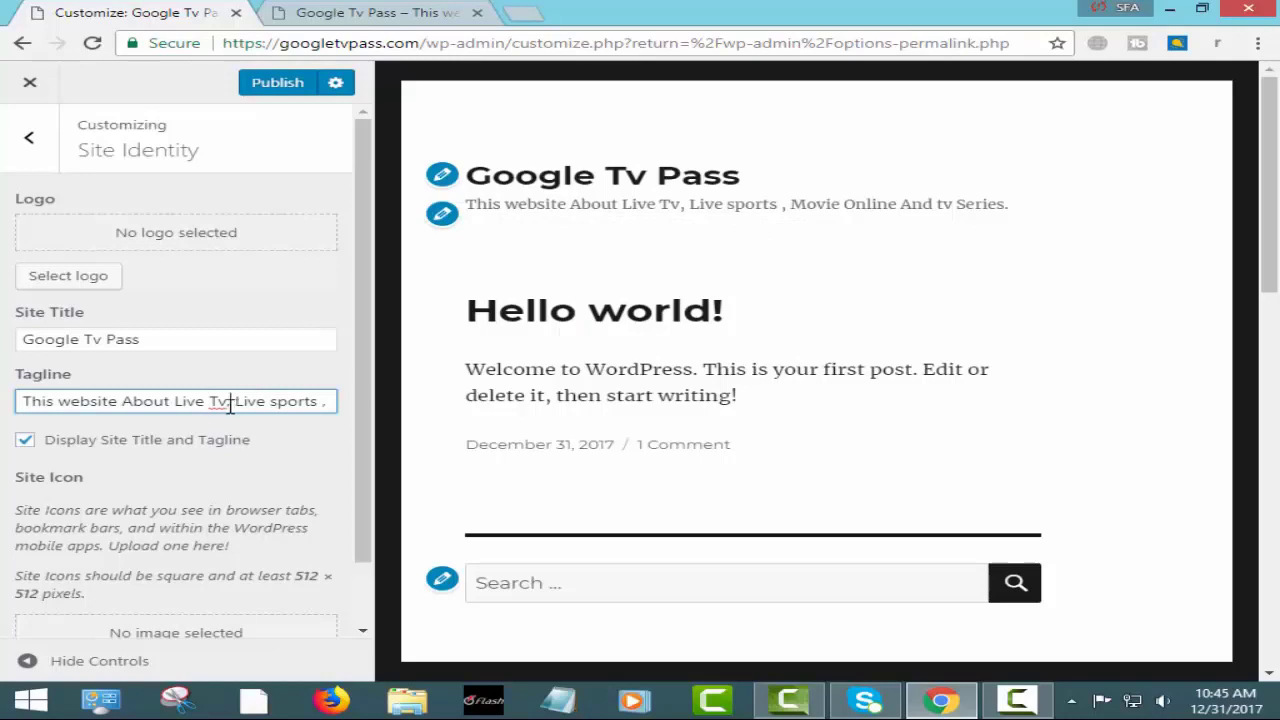
drag(24, 401, 334, 400)
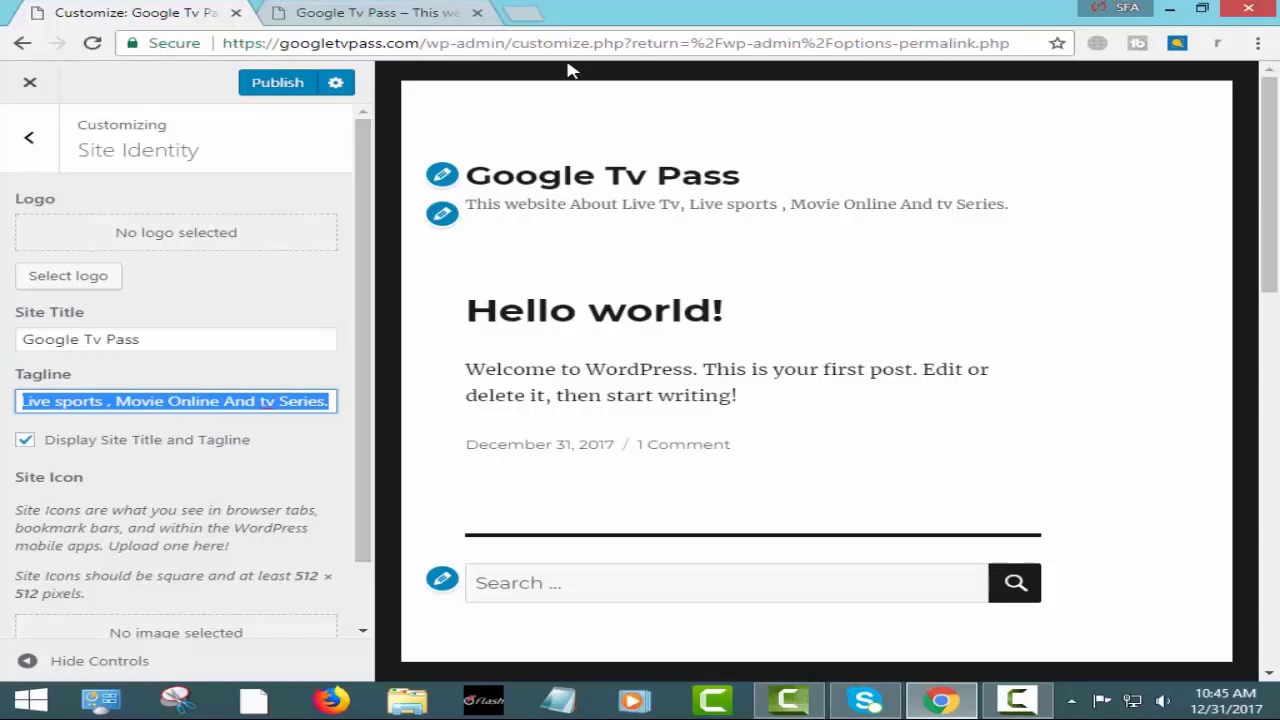
Open google.com in a new browser tab
click(530, 14)
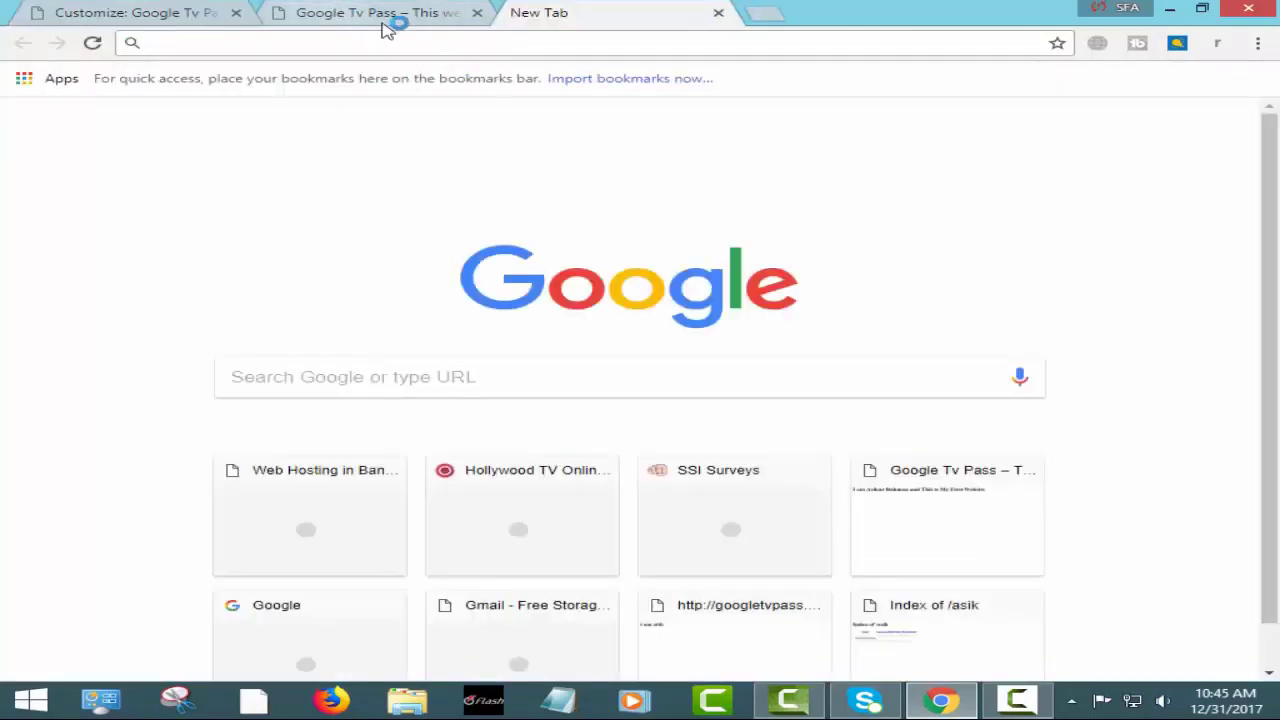
text(googl)
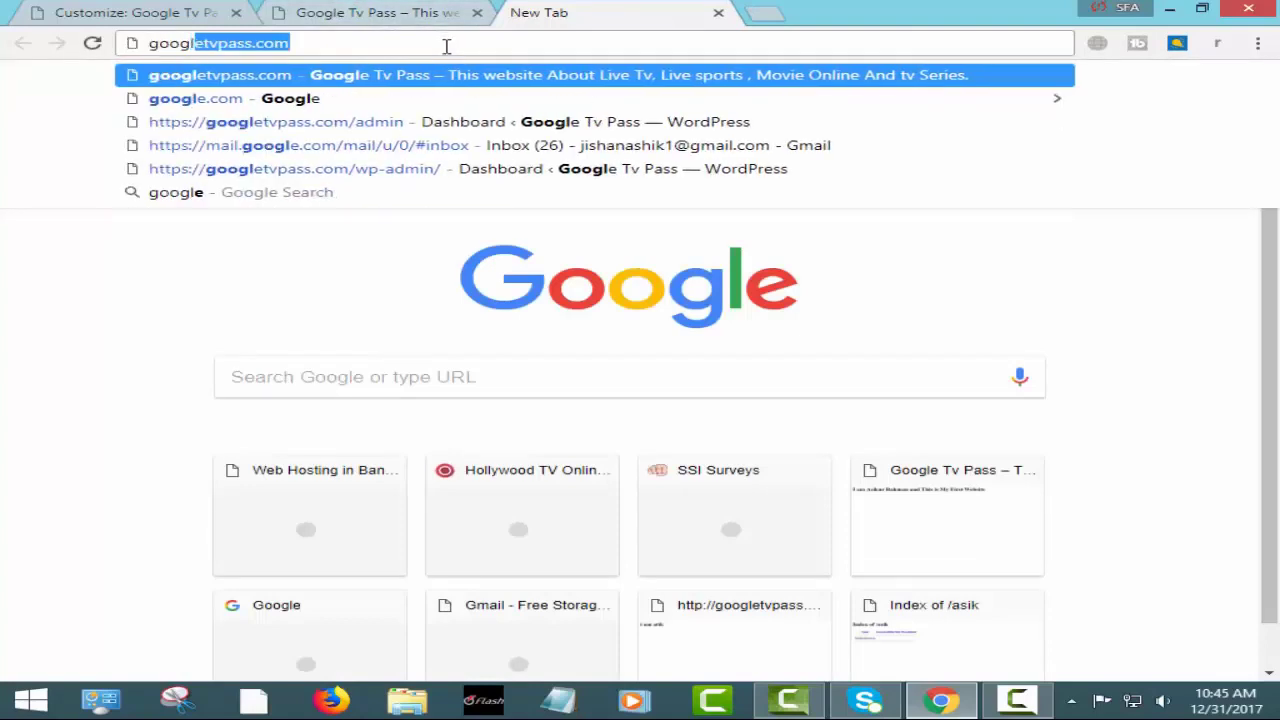
text(e)
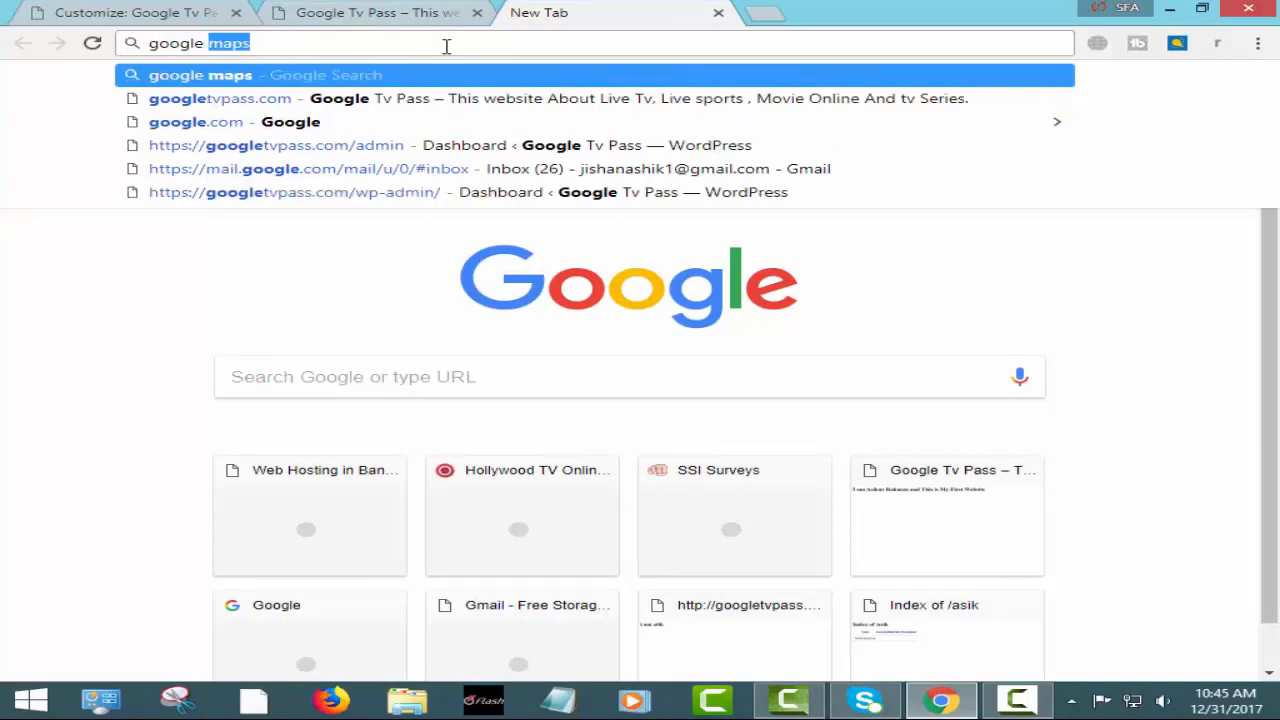
key(Down)
key(Down)
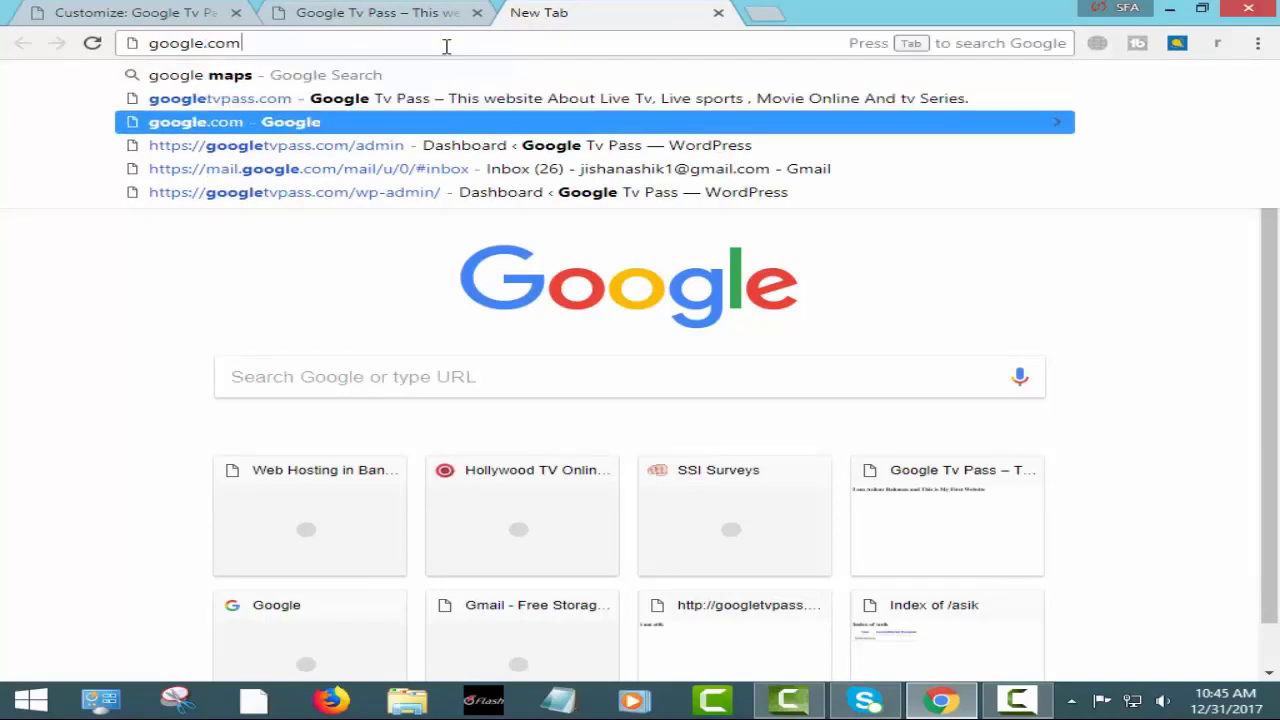
key(Down)
key(Up)
key(Return)
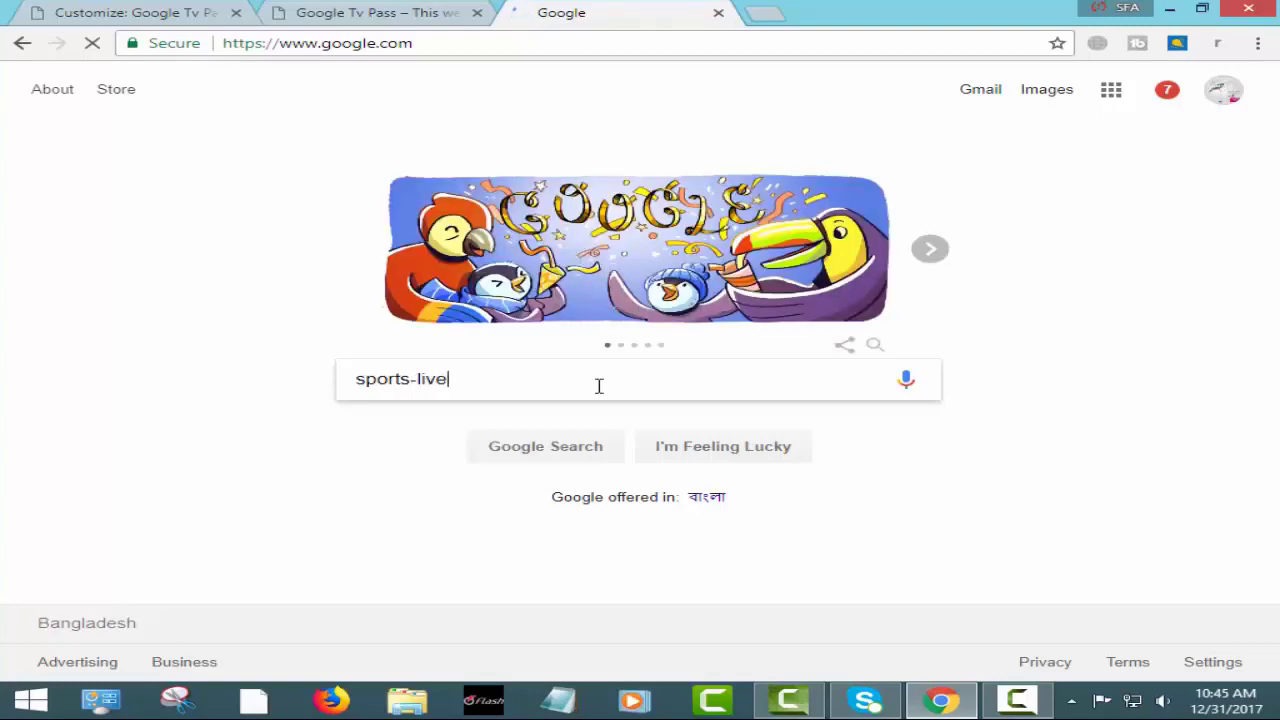
Search Google for sports-live-strem.com
text(-)
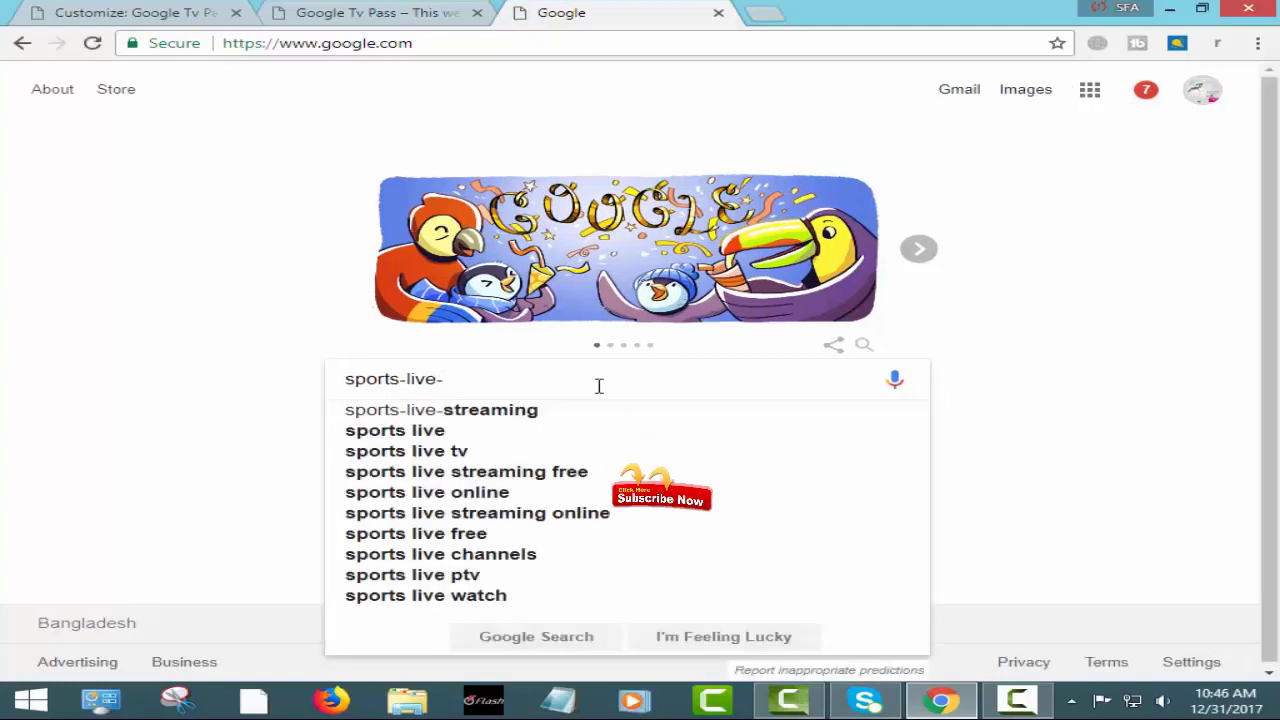
text(stre)
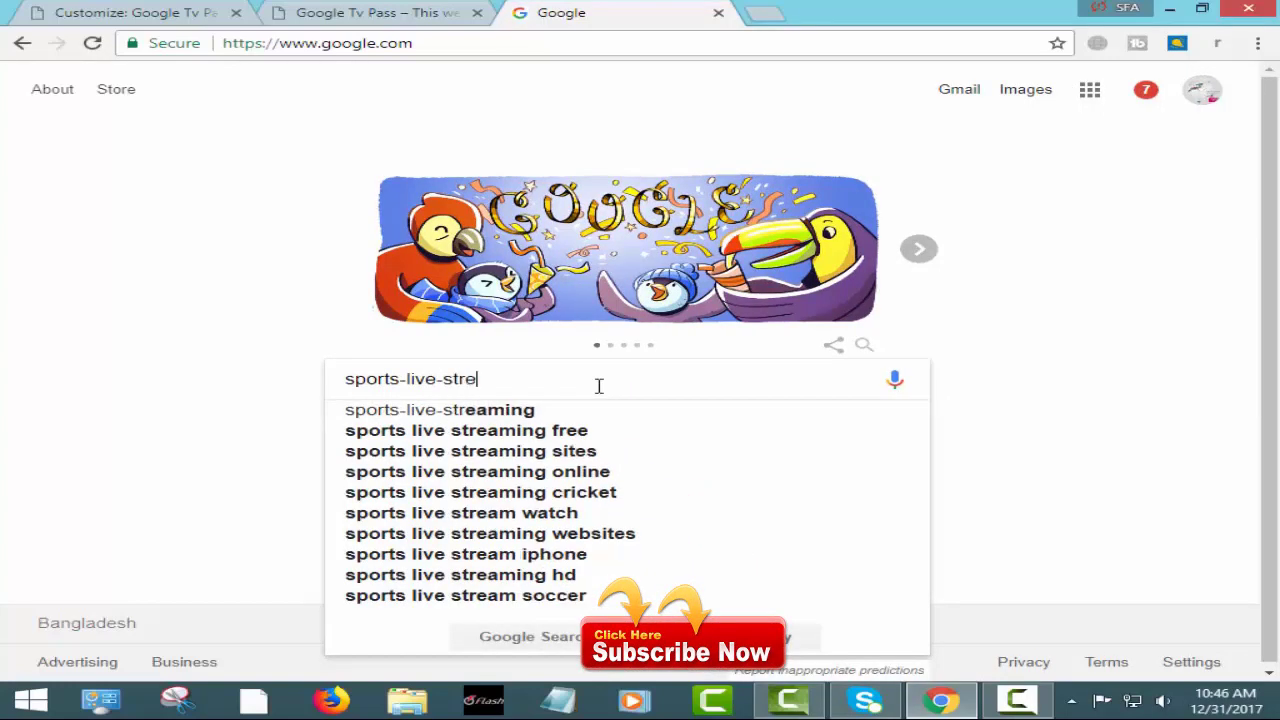
text(m)
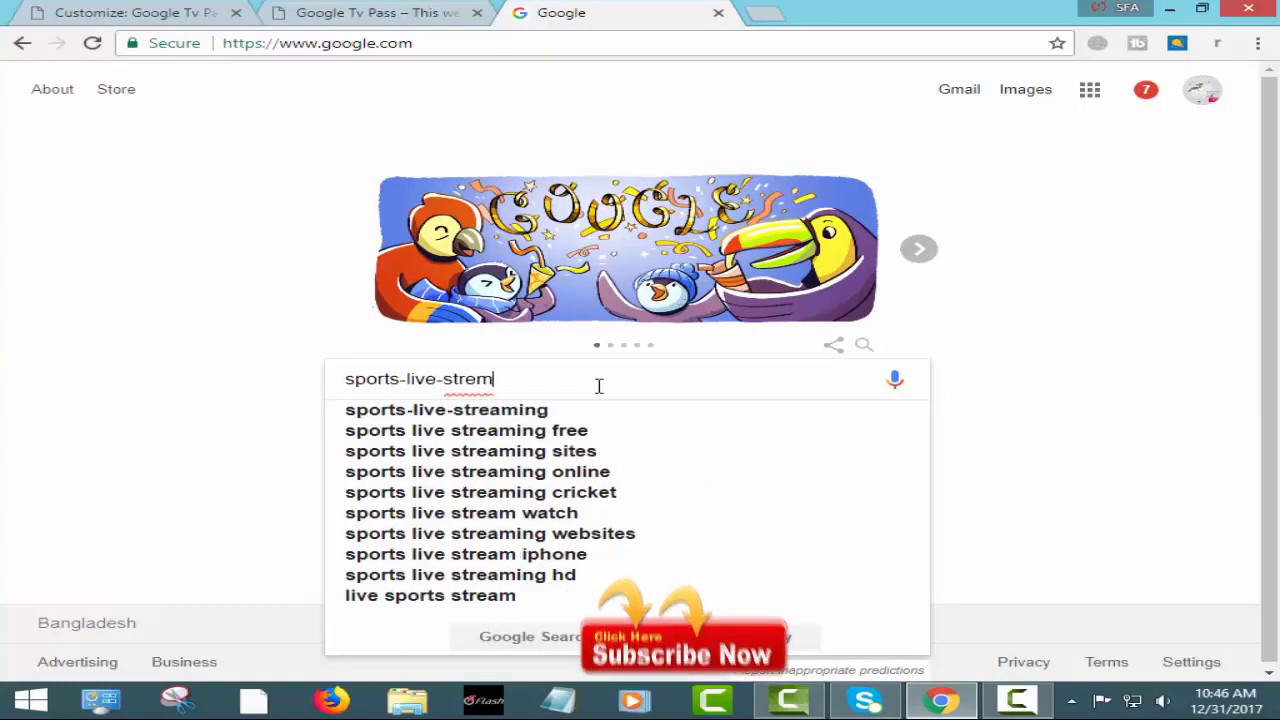
text(.com)
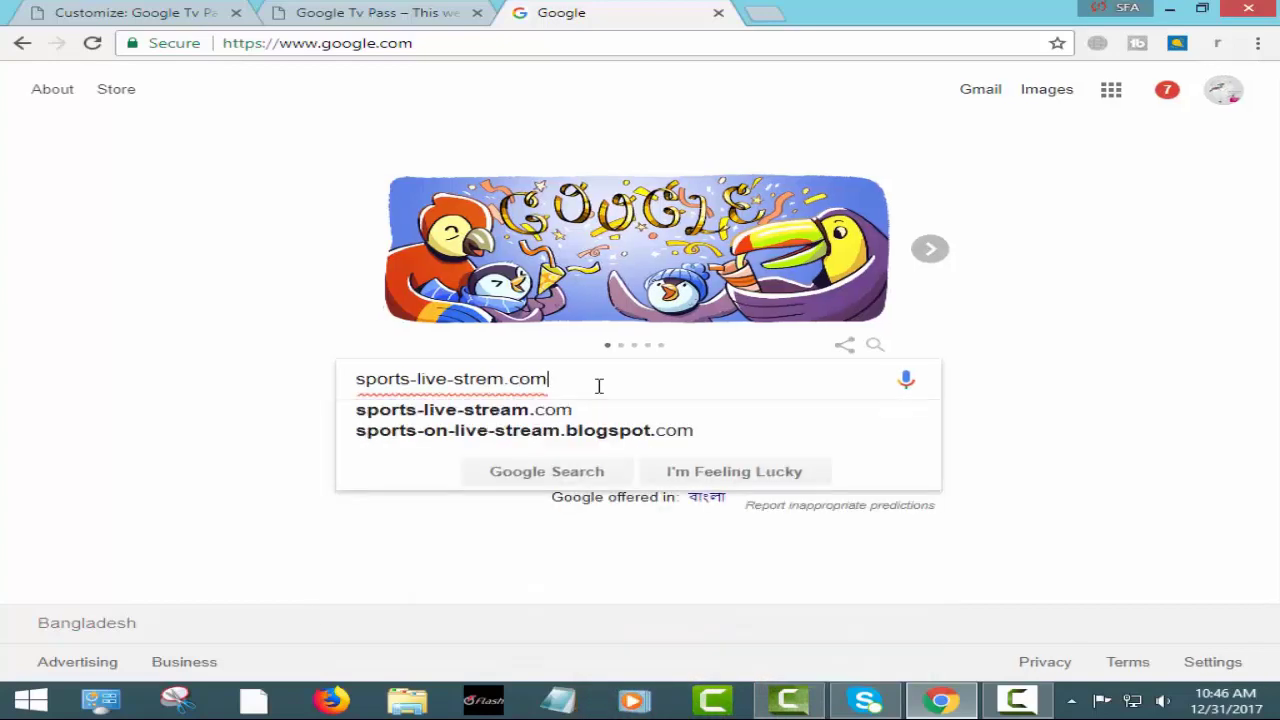
key(Return)
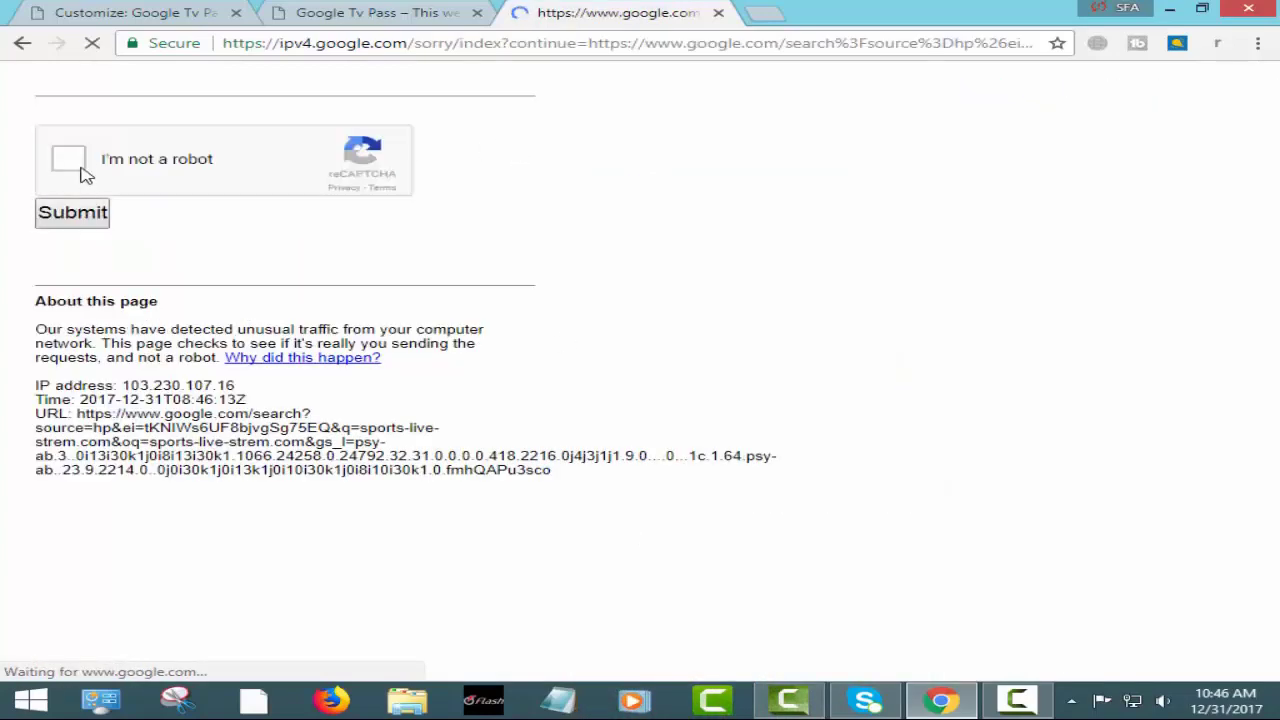
Complete and submit the "I'm not a robot" check to reach the search results
click(68, 159)
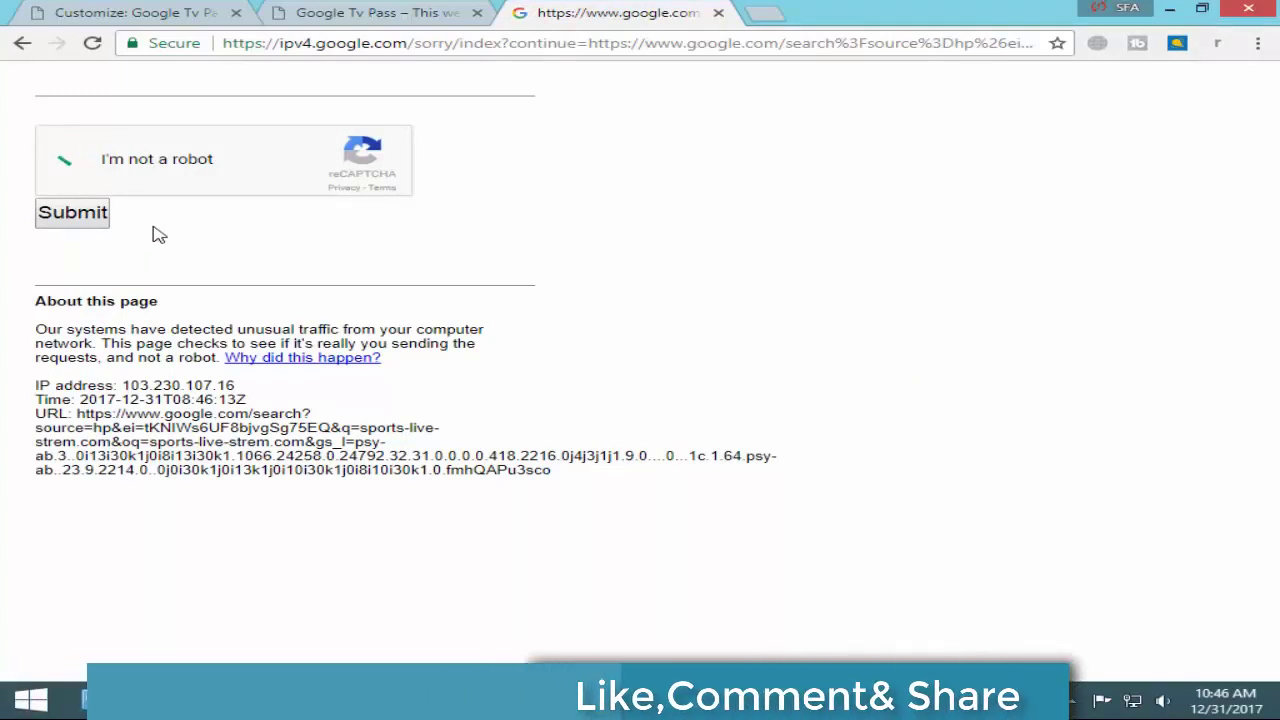
click(66, 213)
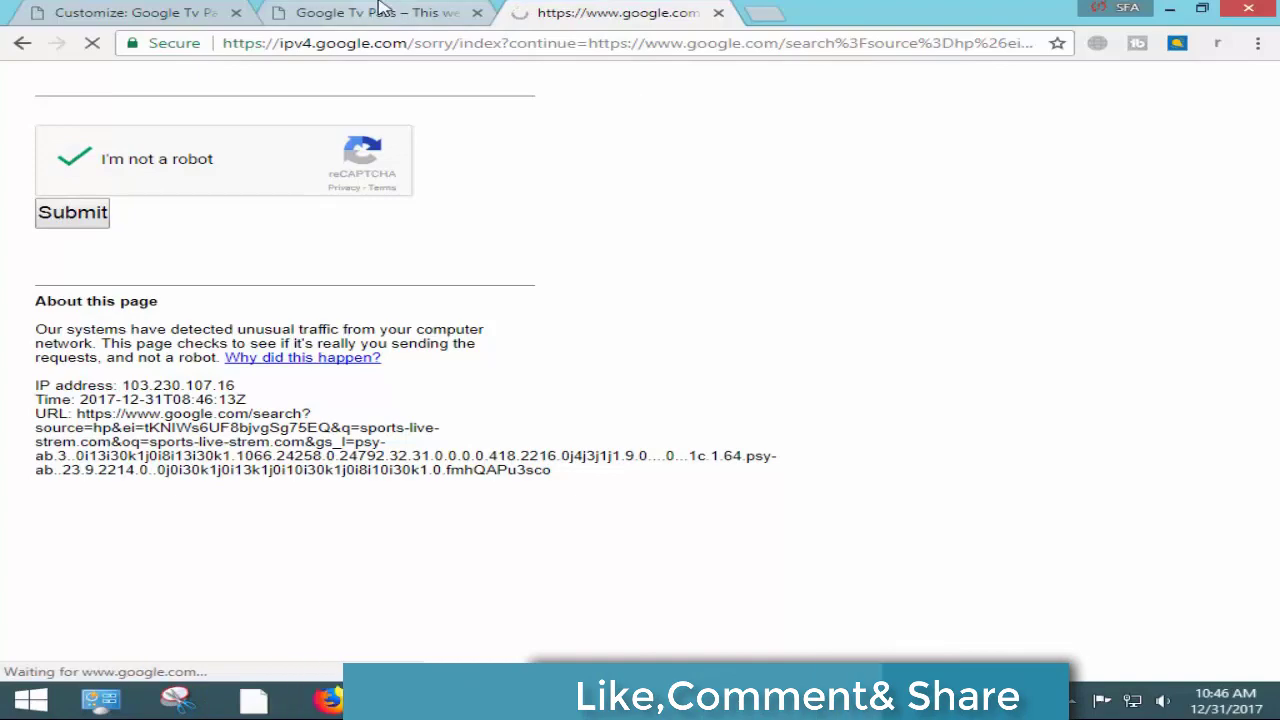
click(370, 12)
click(614, 12)
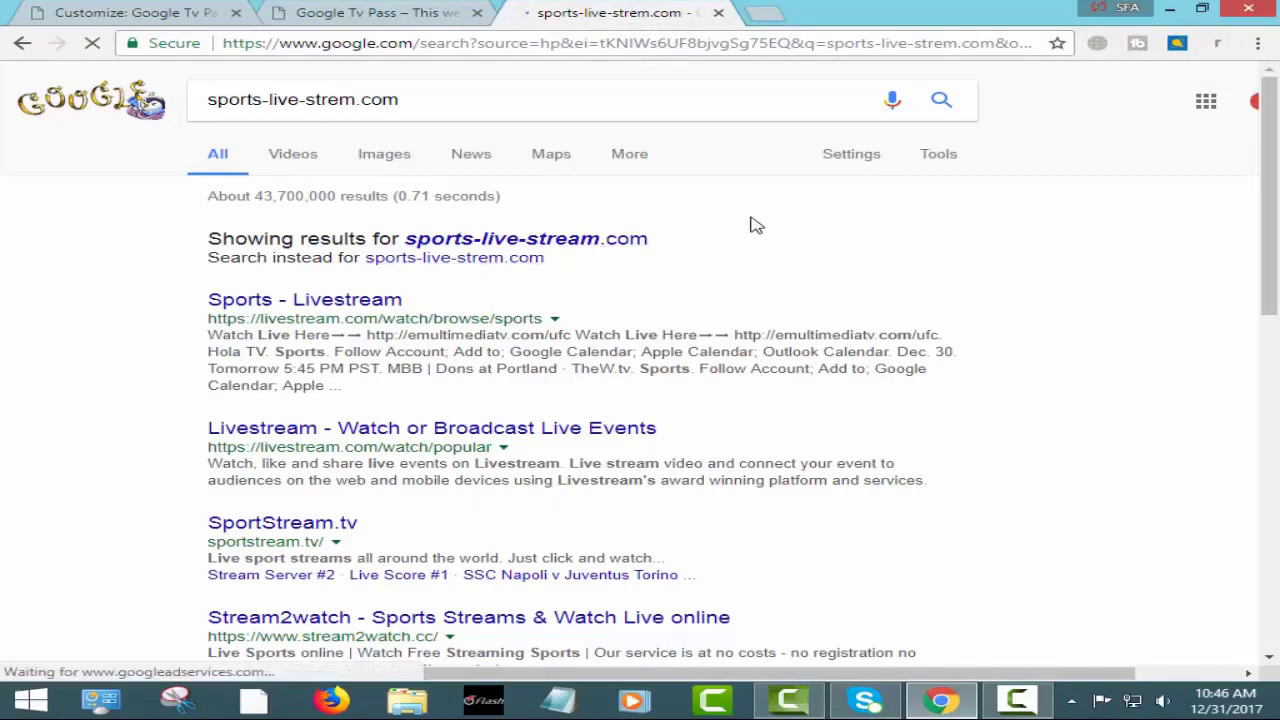
Show the results for the exact spelling sports-live-strem.com and open the site's home page result in a new tab
click(520, 275)
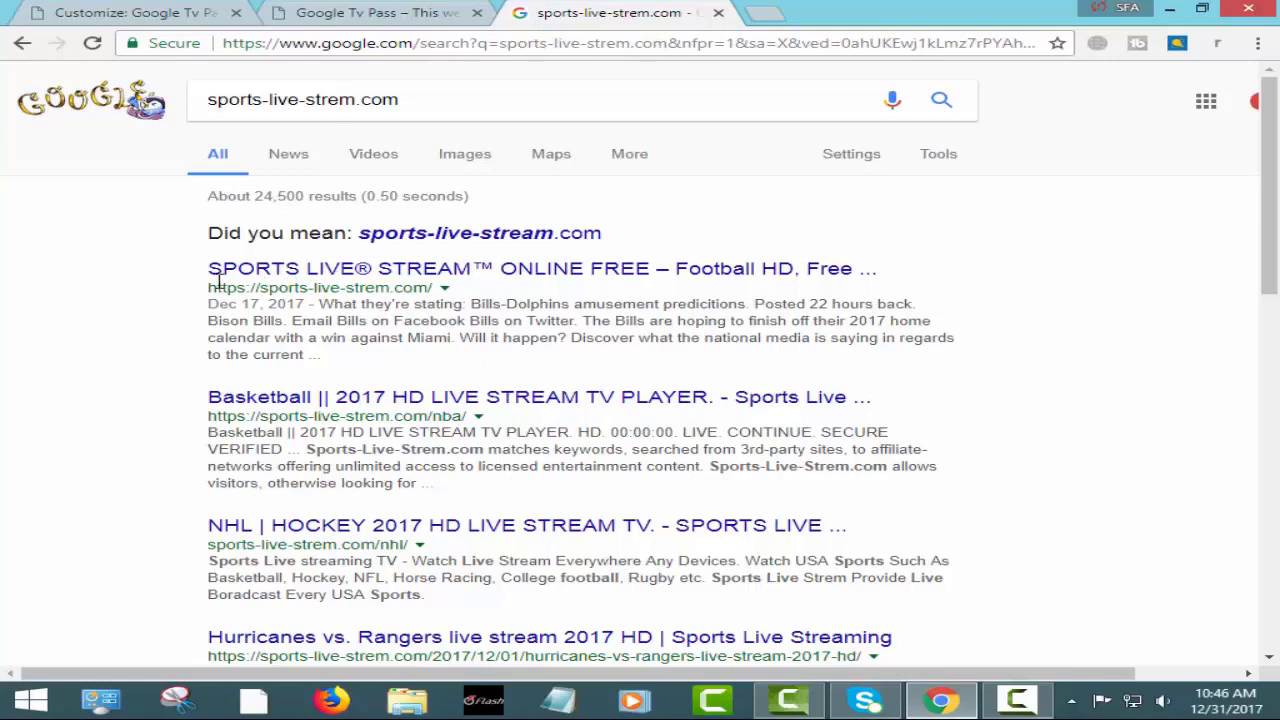
right_click(467, 270)
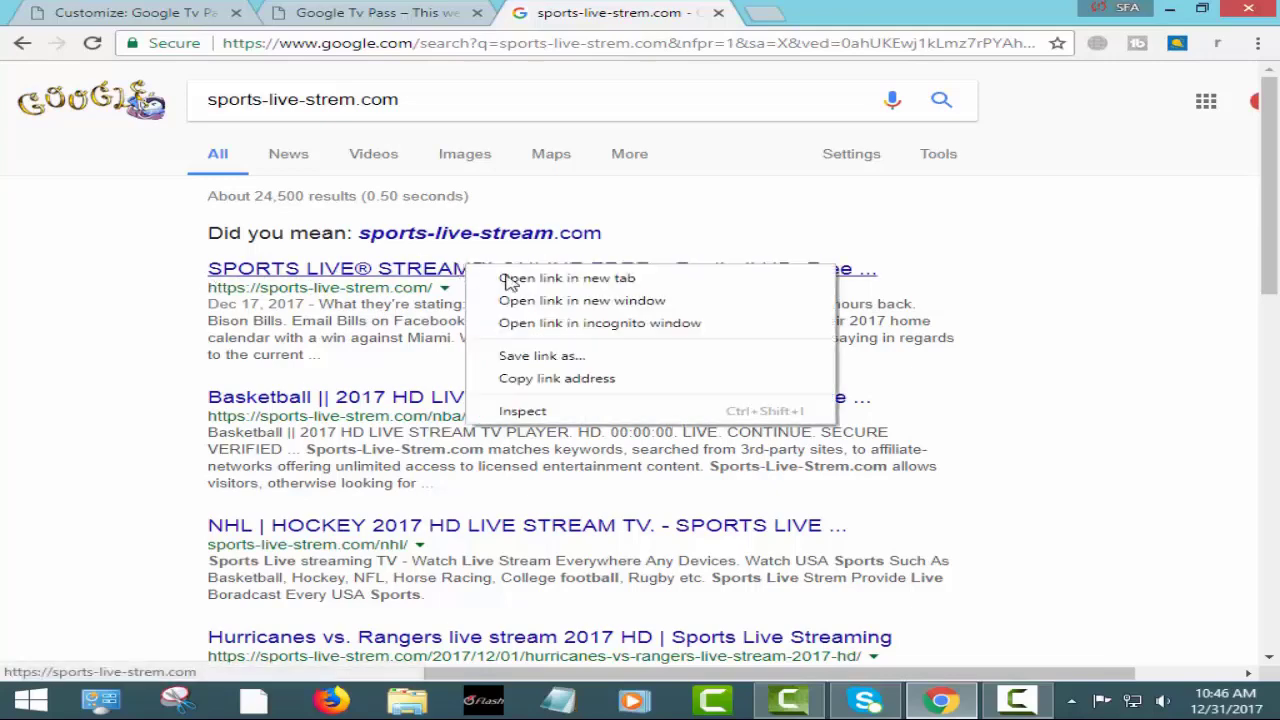
click(580, 279)
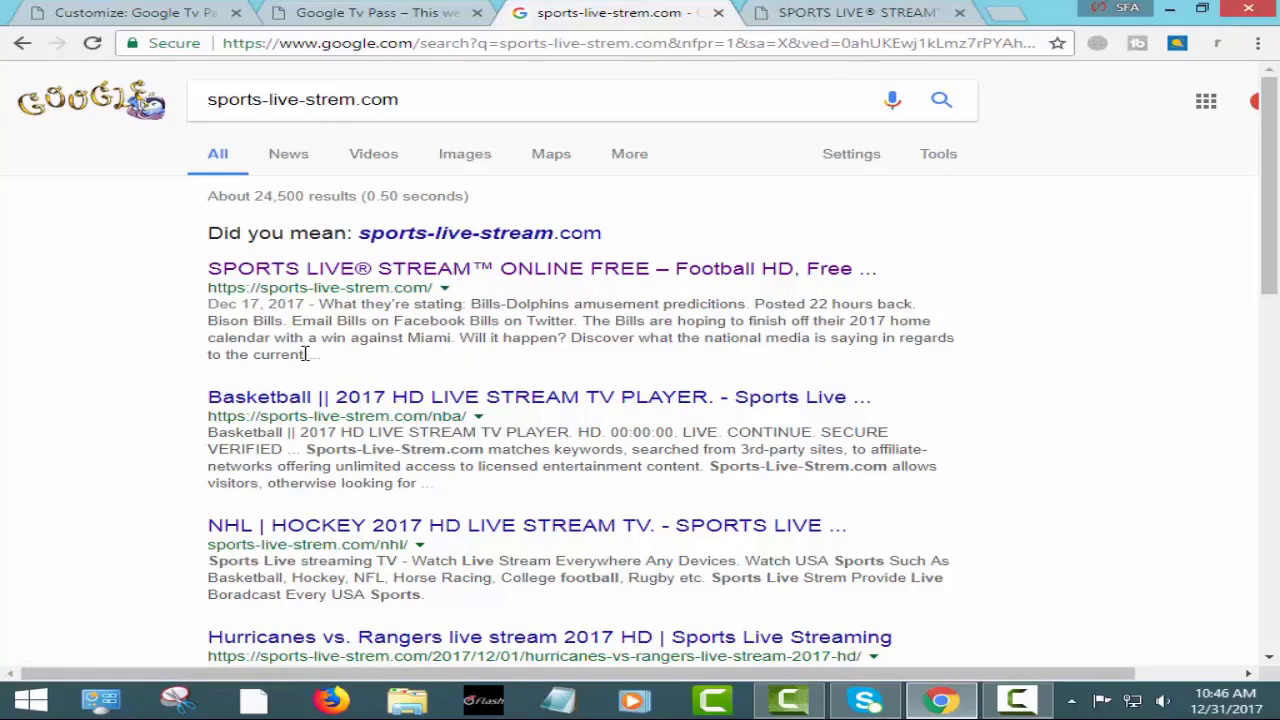
Highlight the description under the first search result and examine the titles and descriptions of the other results
drag(305, 356, 213, 303)
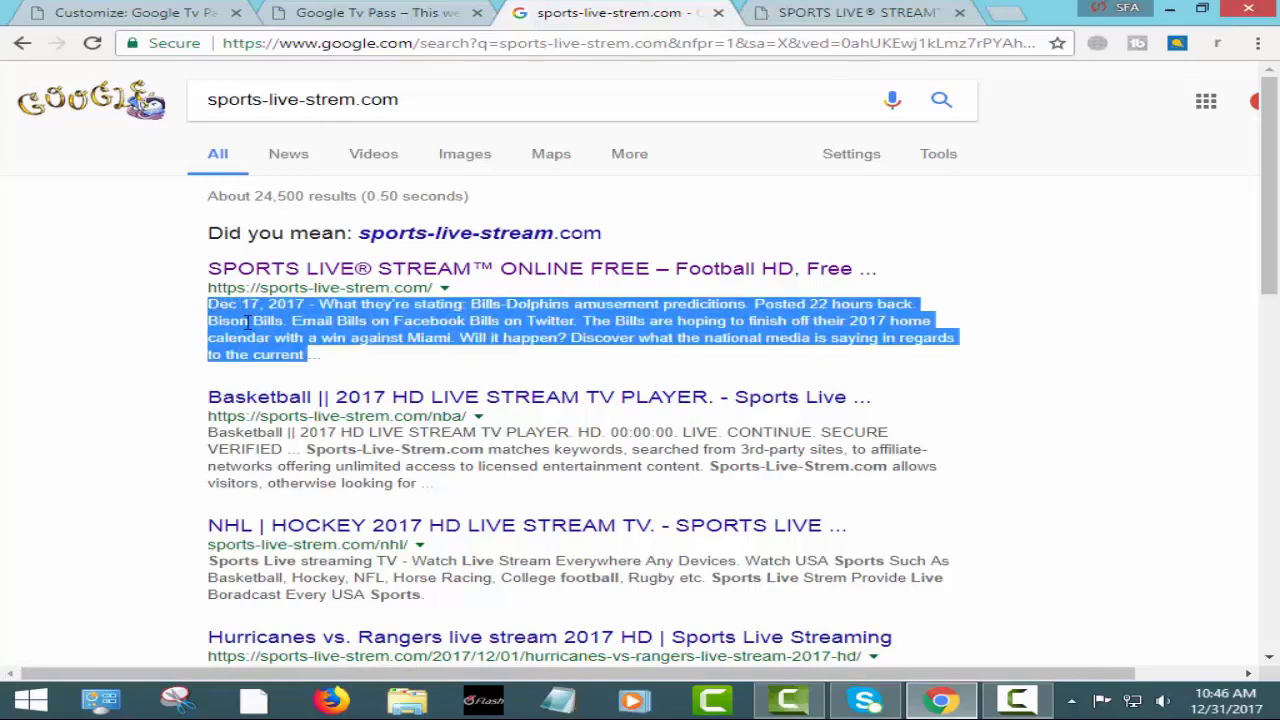
right_click(247, 321)
click(343, 338)
click(1046, 339)
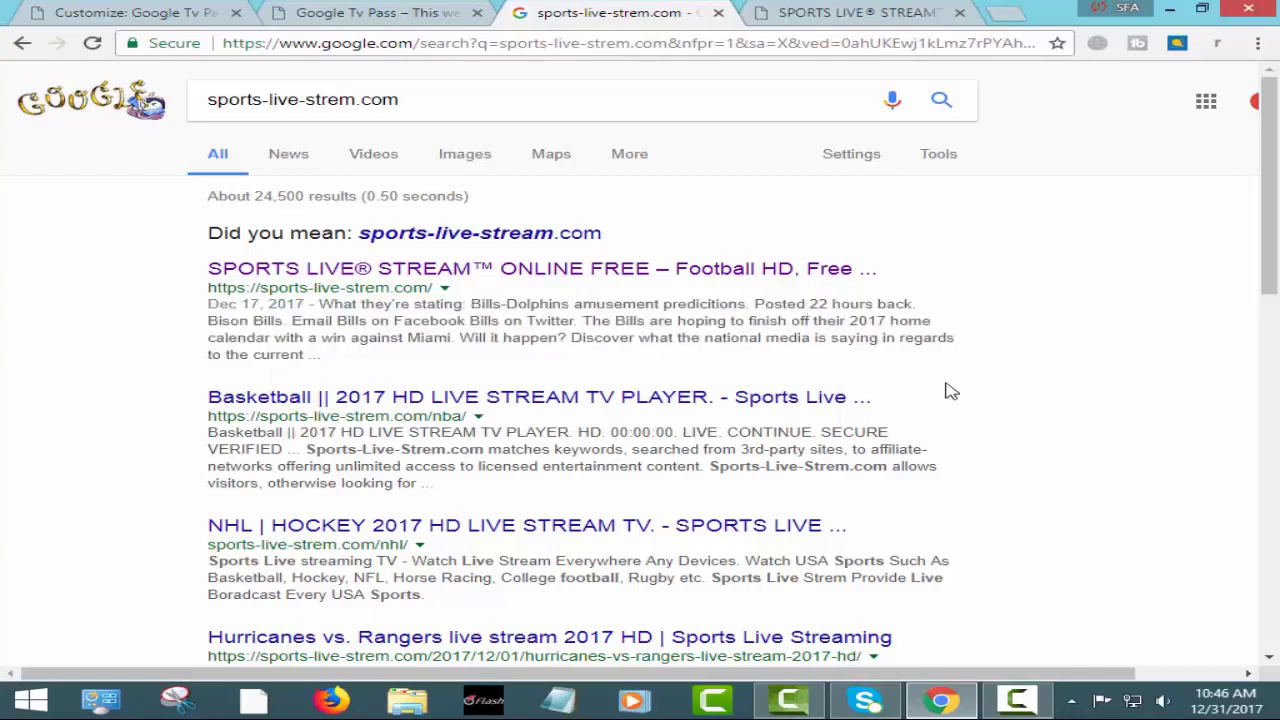
scroll(938, 464, down, 3)
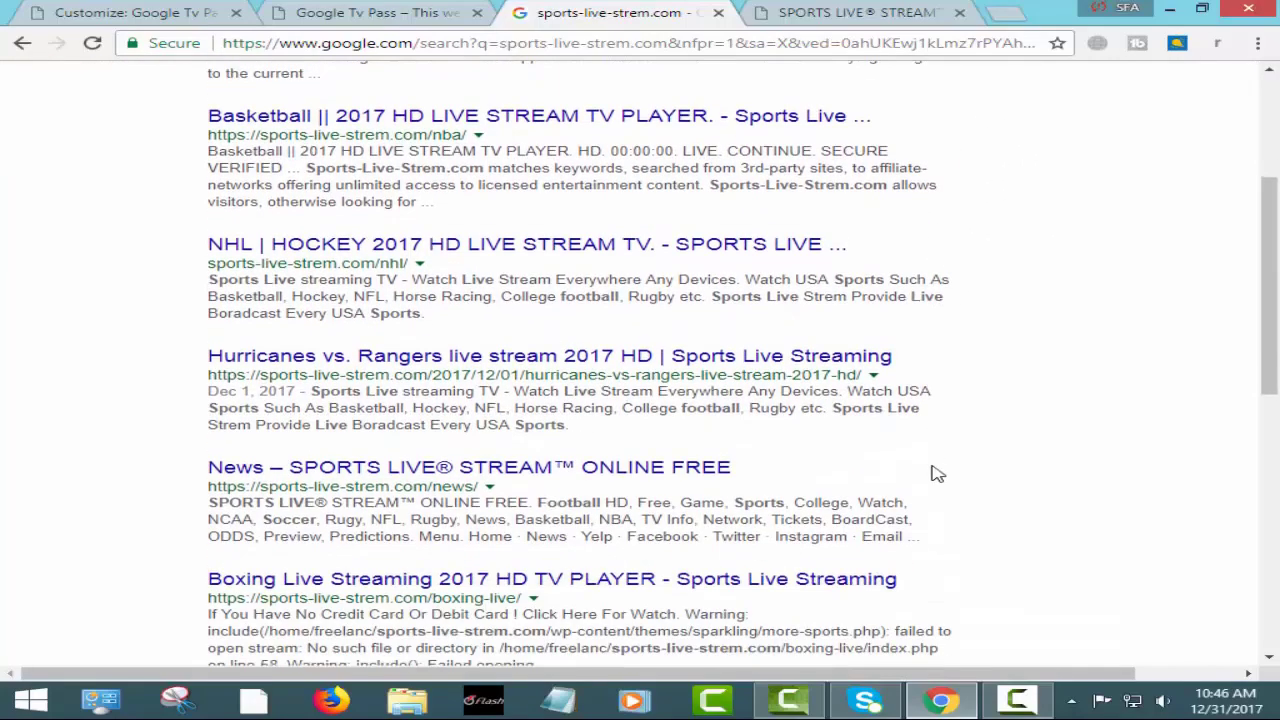
scroll(850, 460, up, 3)
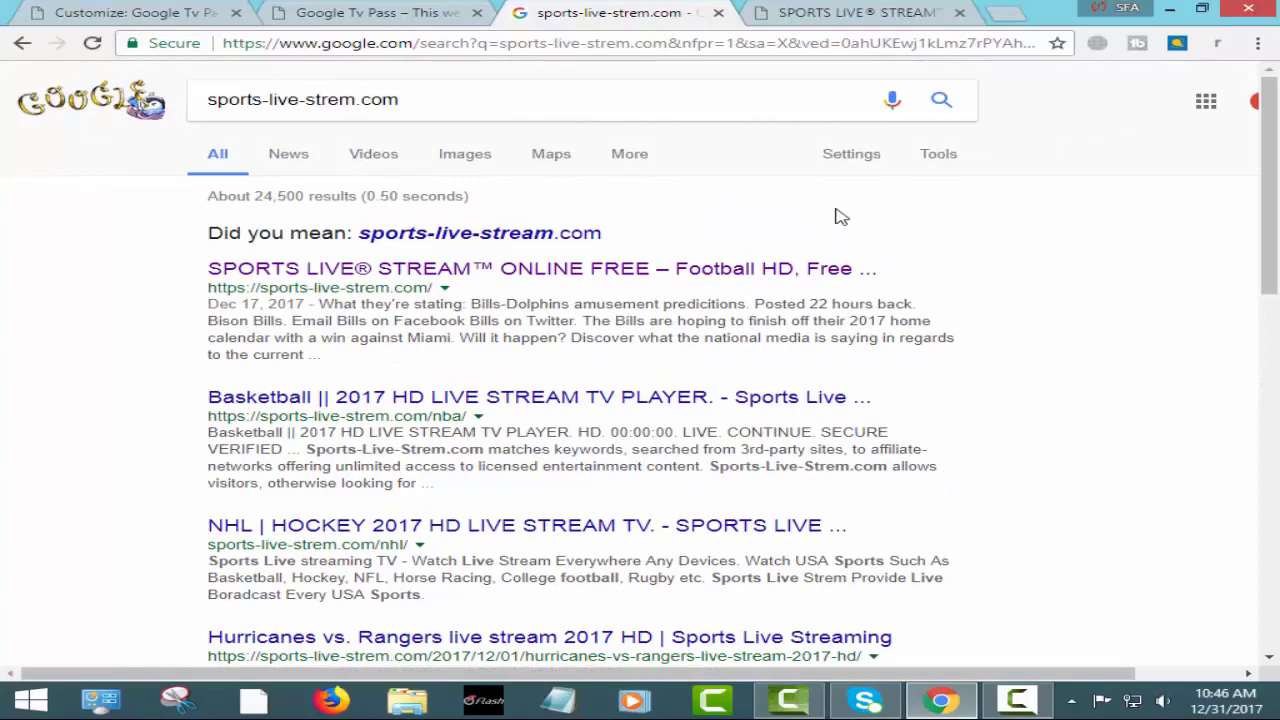
scroll(1040, 480, down, 9)
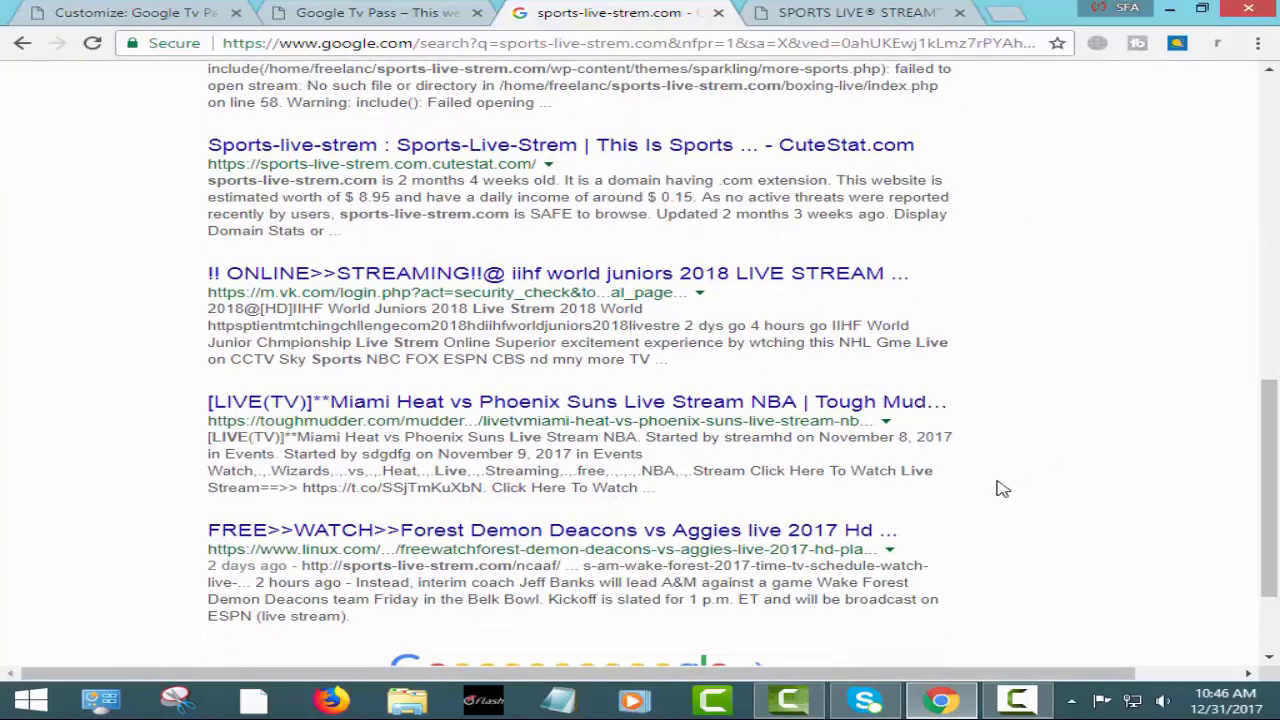